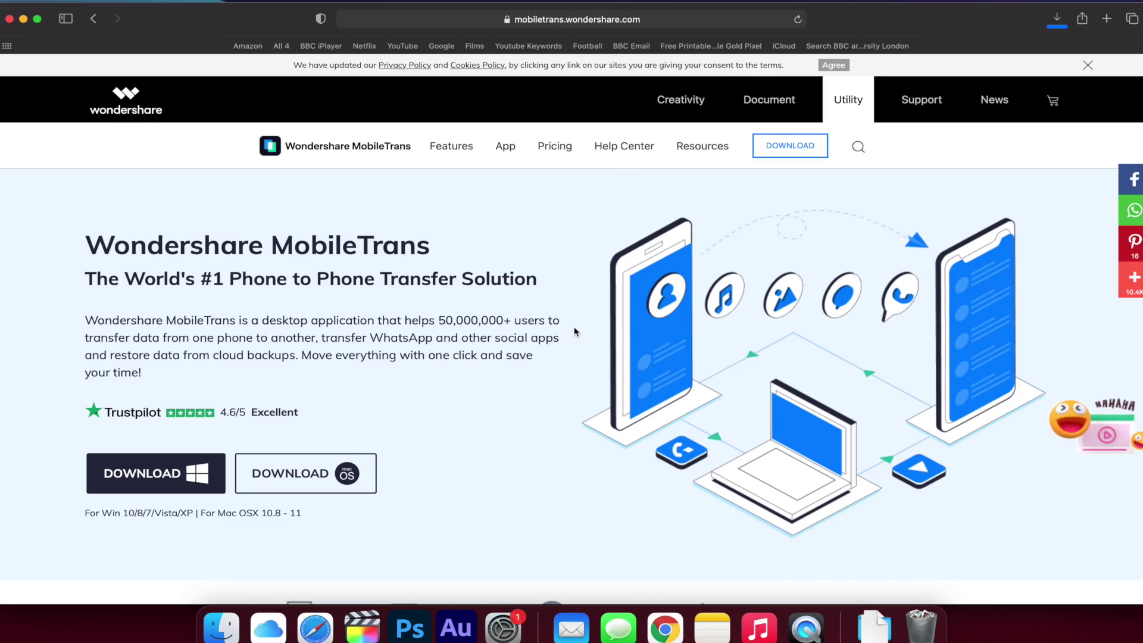
Step: Scroll down the MobileTrans homepage through the feature sections to backup and restore
scroll(575, 331, down, 5)
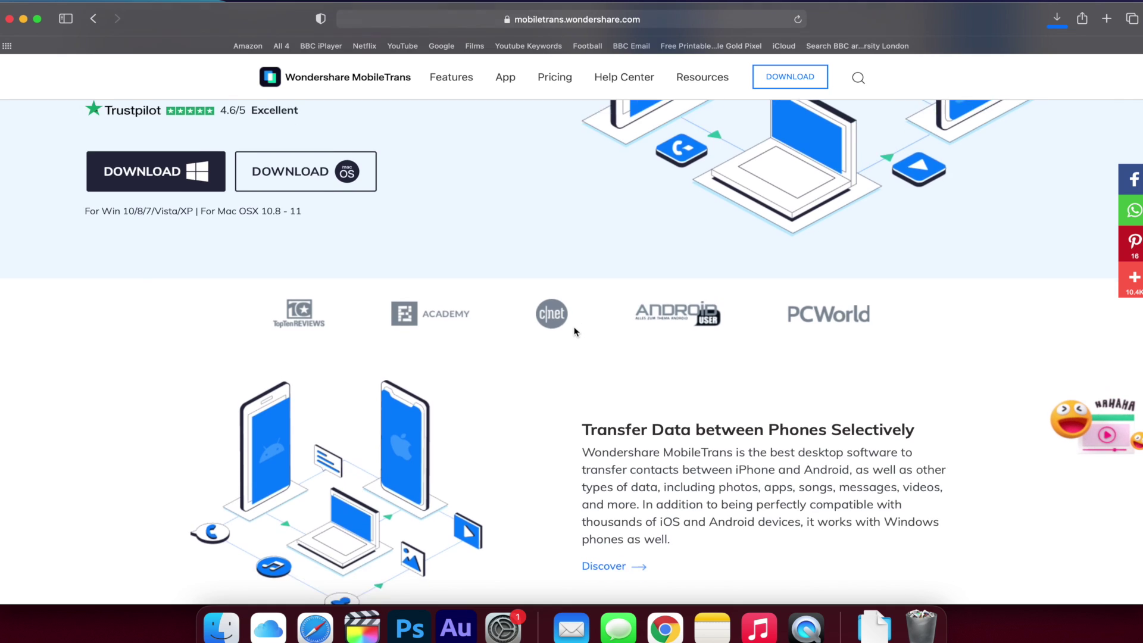
scroll(575, 332, down, 3)
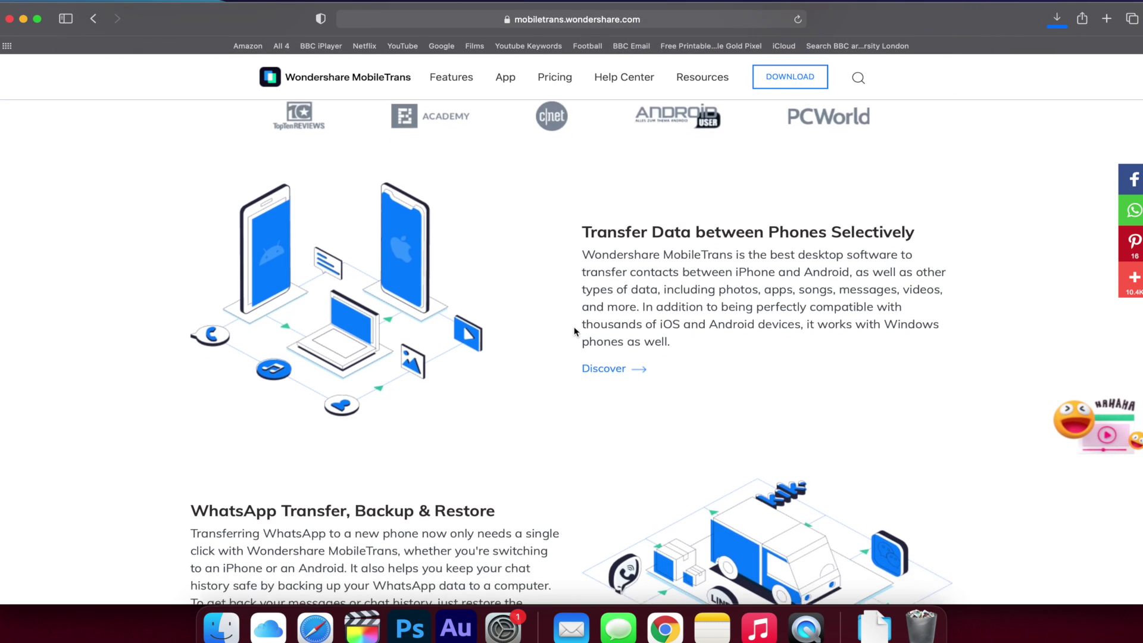
scroll(575, 331, down, 2)
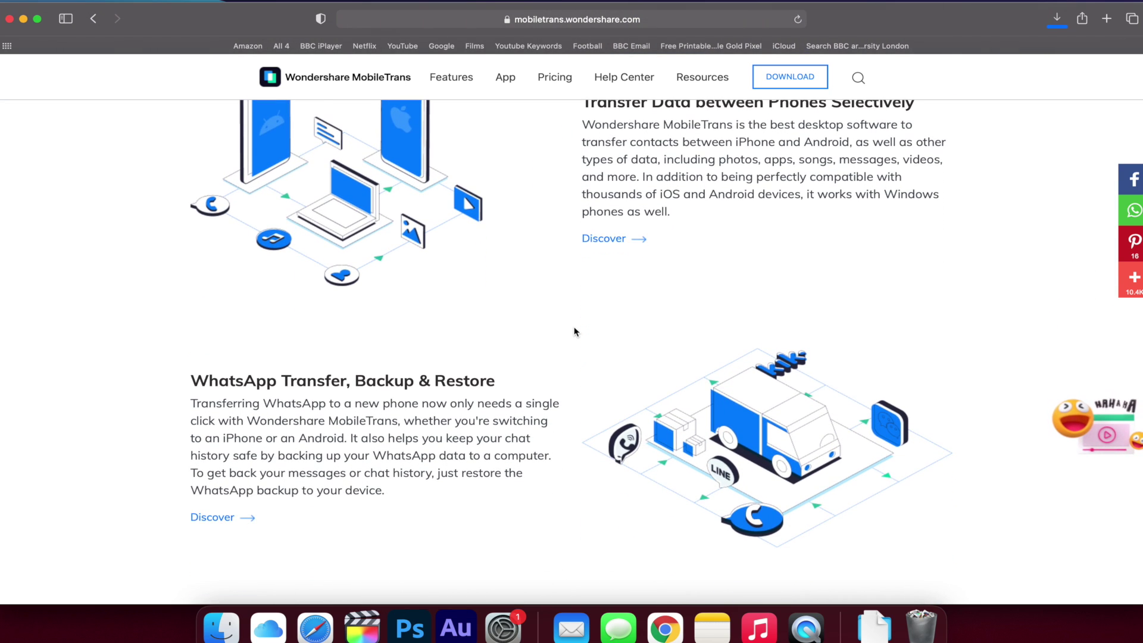
scroll(575, 331, down, 3)
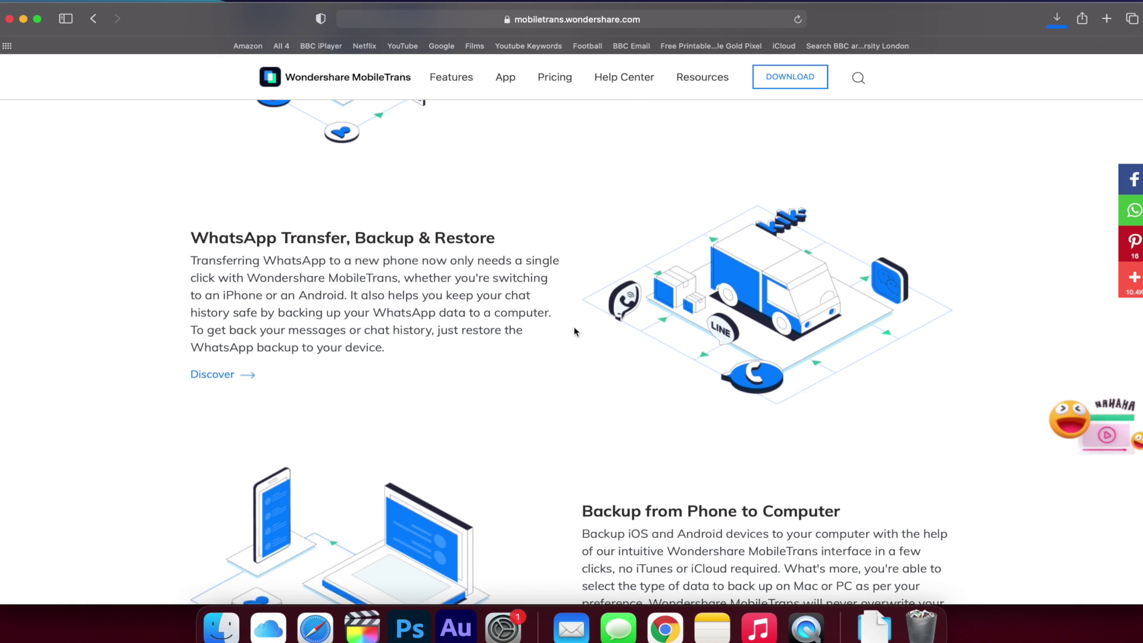
scroll(575, 332, down, 5)
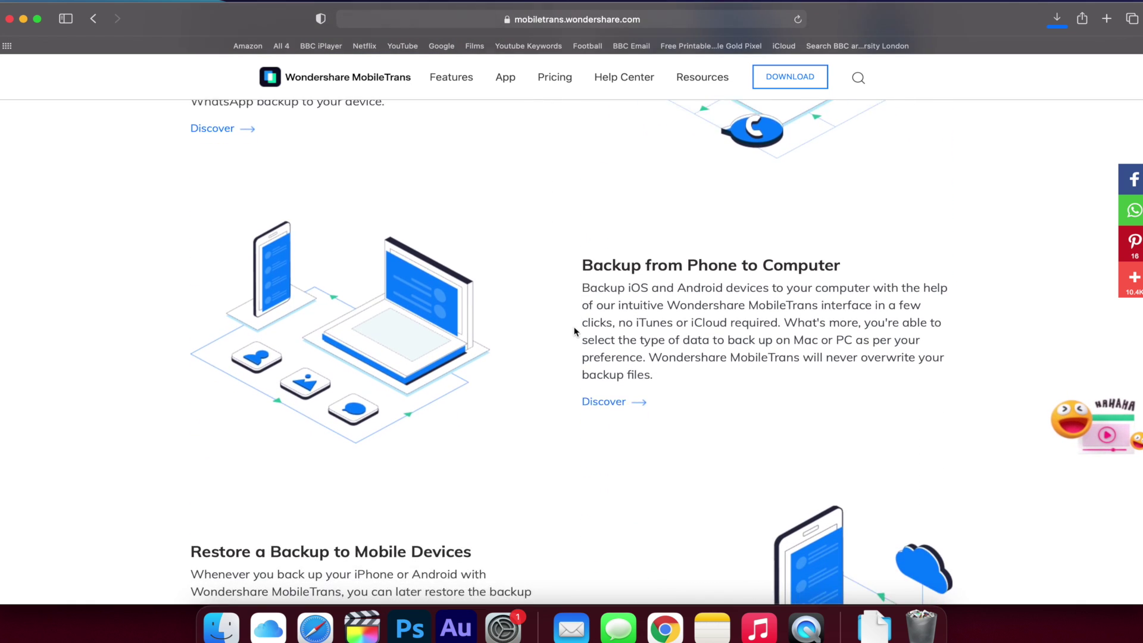
scroll(575, 331, down, 3)
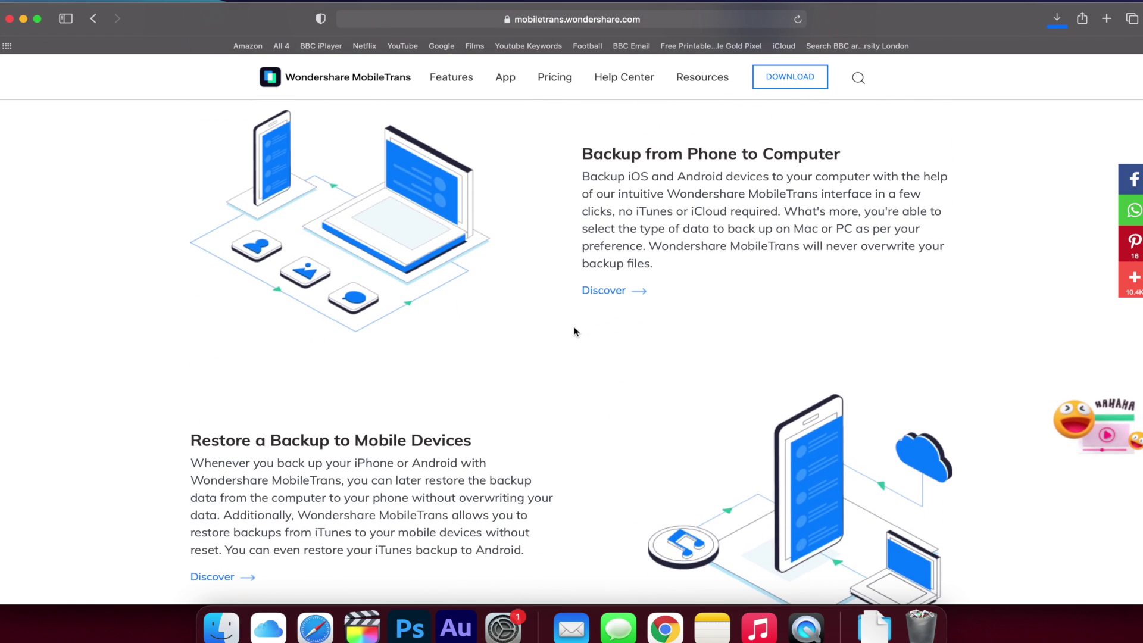
scroll(575, 331, down, 3)
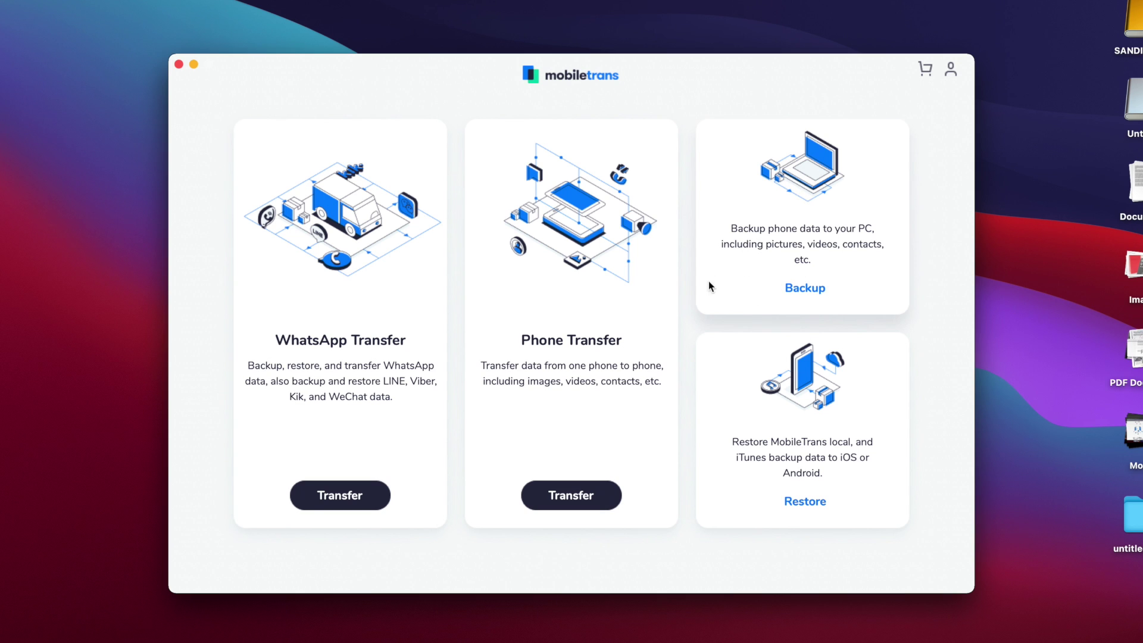
Step: Start a Backup with the Google Pixel 4a as the source phone, dismissing the USB debugging and SMS prompts
click(811, 291)
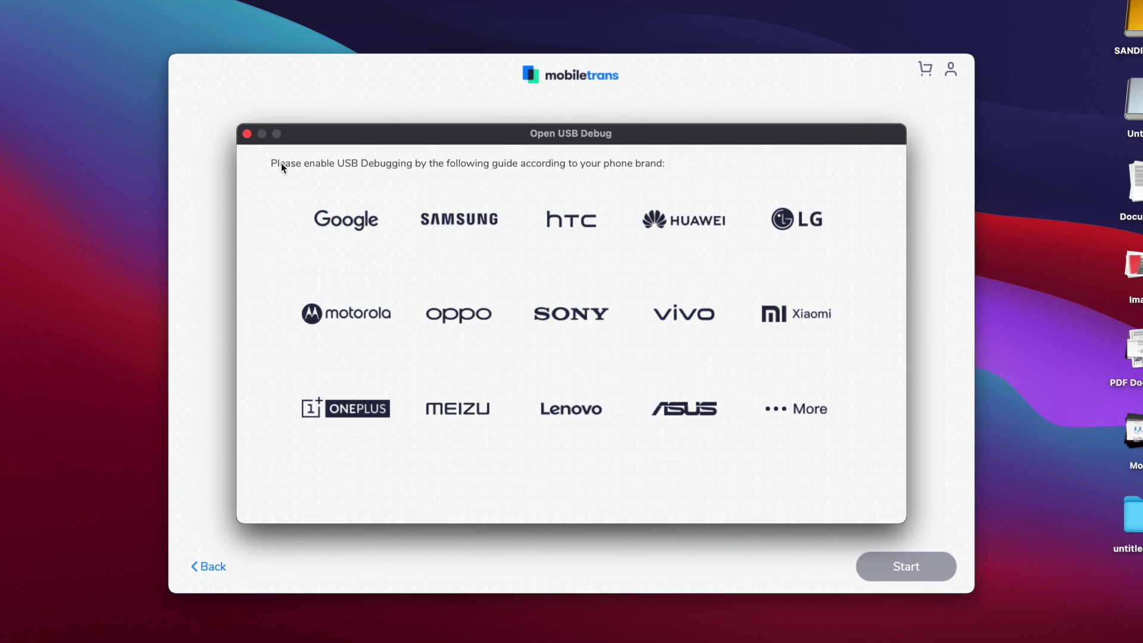
click(247, 134)
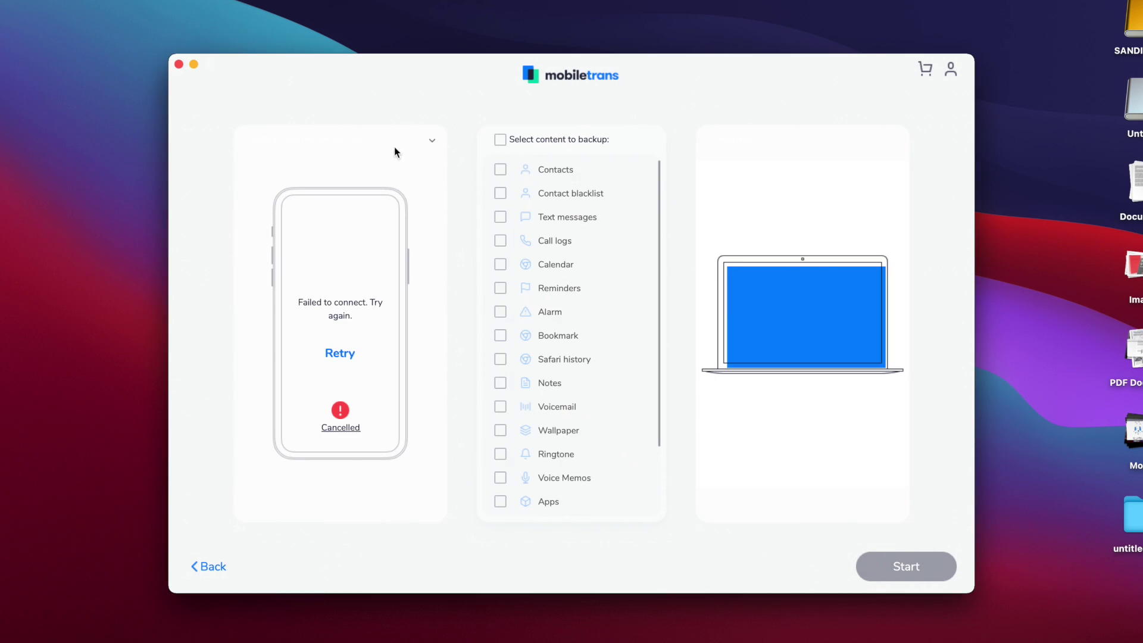
click(430, 141)
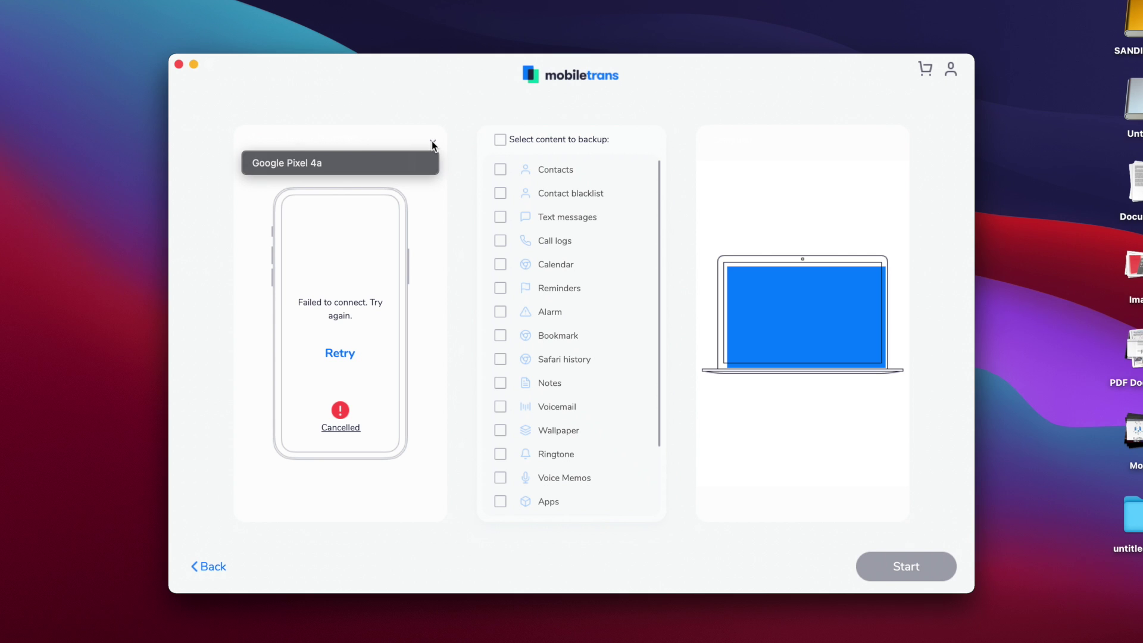
click(398, 163)
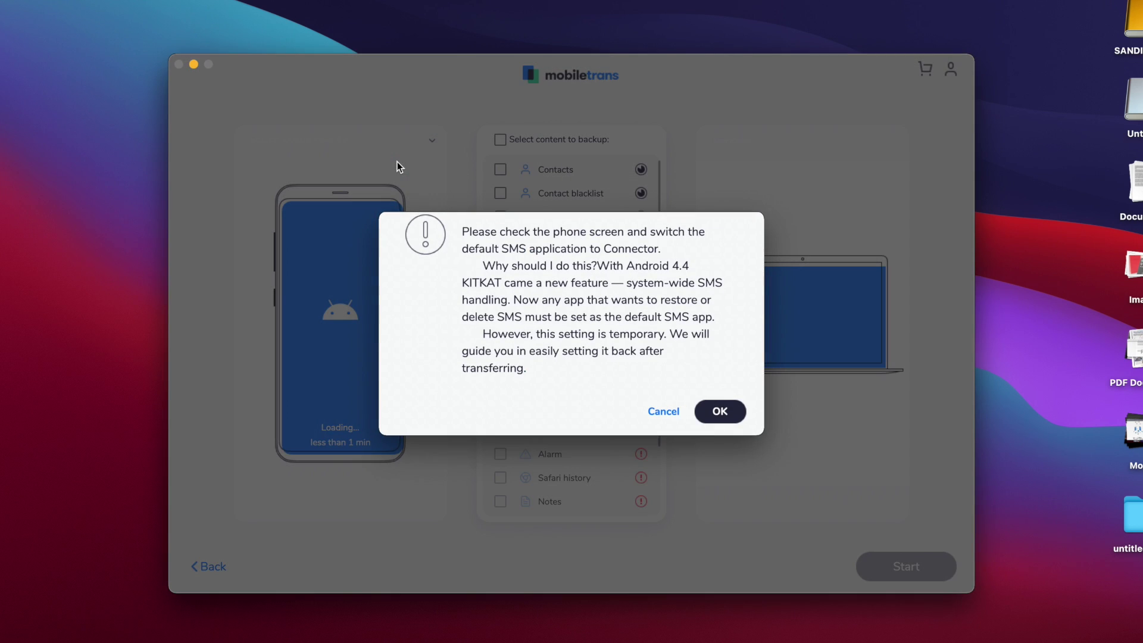
click(665, 412)
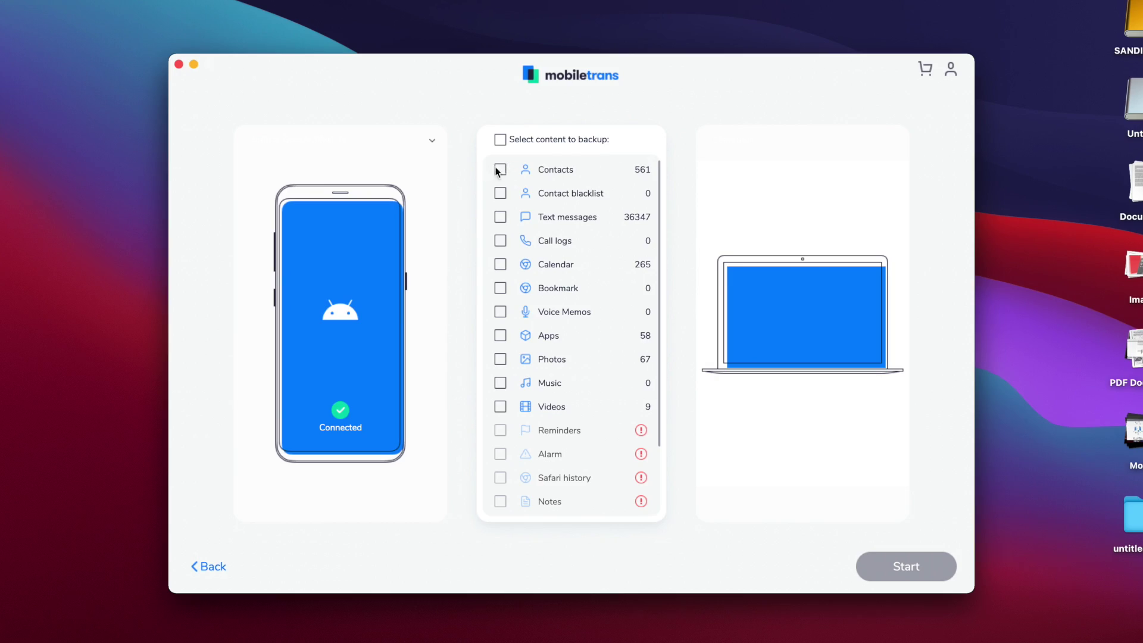
Step: Leave Photos (67 items) as the only checked content type, with Contacts, Text messages and Videos unchecked
click(499, 171)
click(500, 170)
click(501, 359)
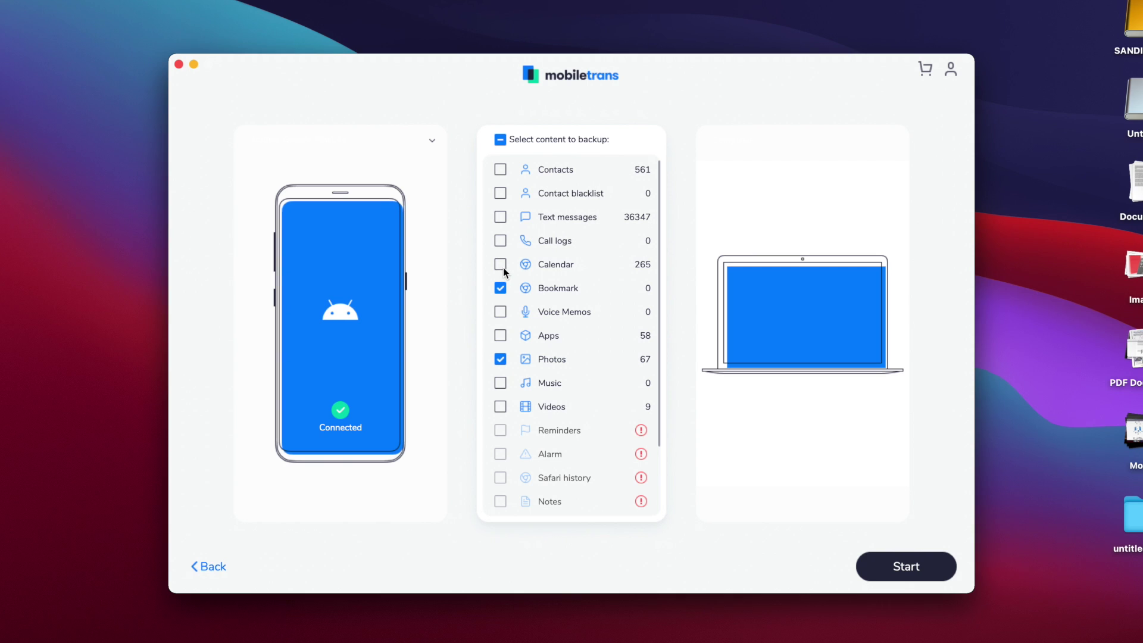
click(502, 221)
click(501, 360)
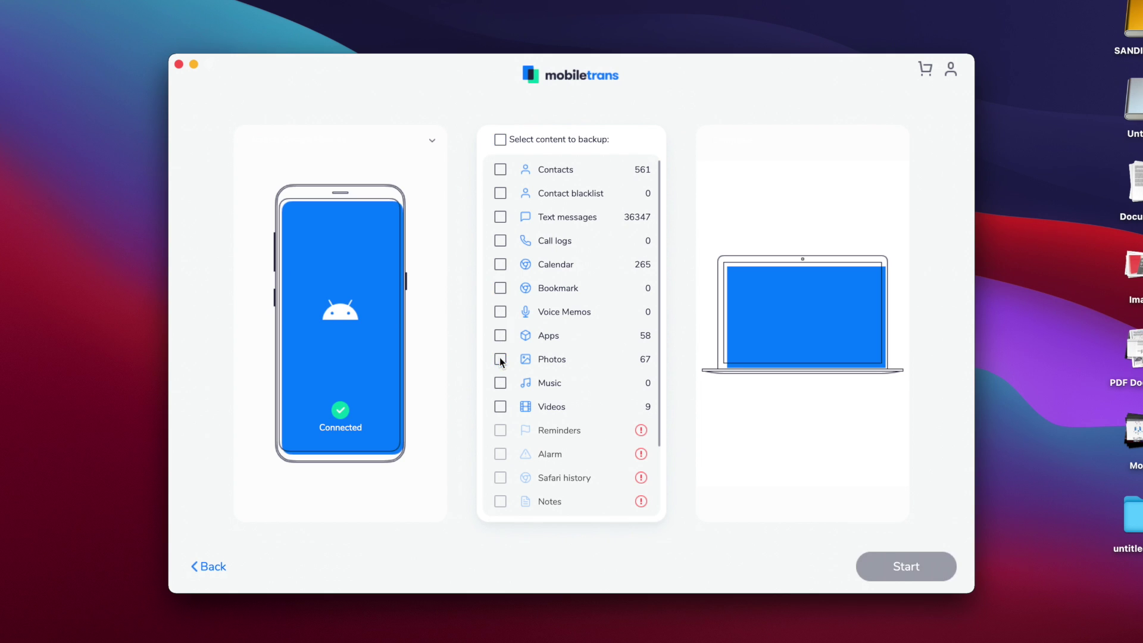
click(500, 407)
click(500, 407)
click(500, 360)
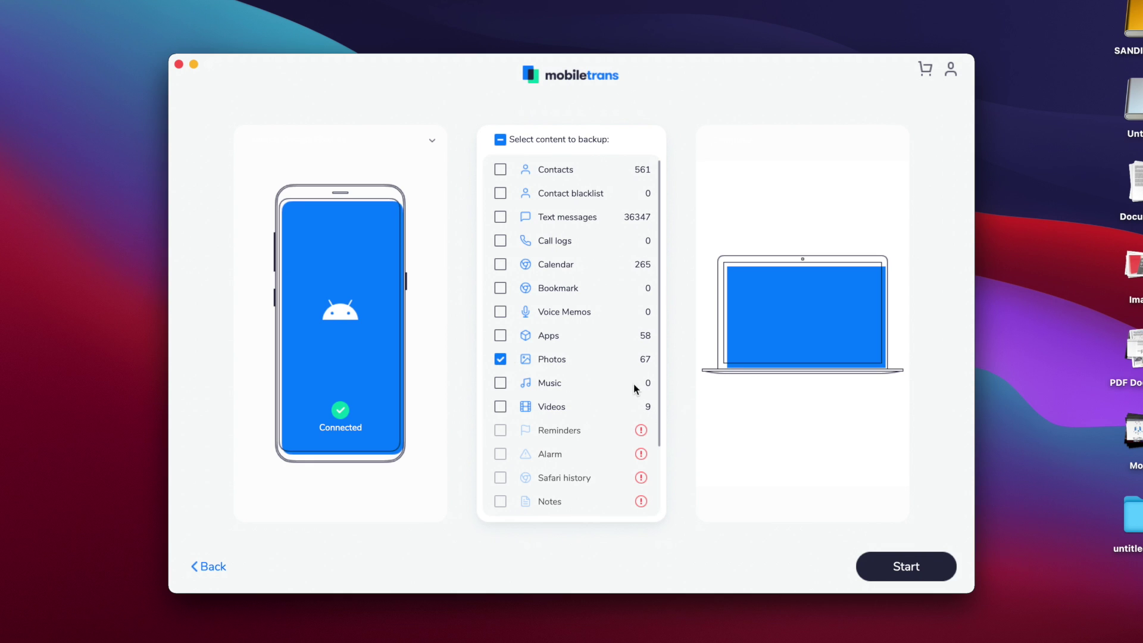
Step: Start backing up the 67 selected photos to the Mac
click(905, 564)
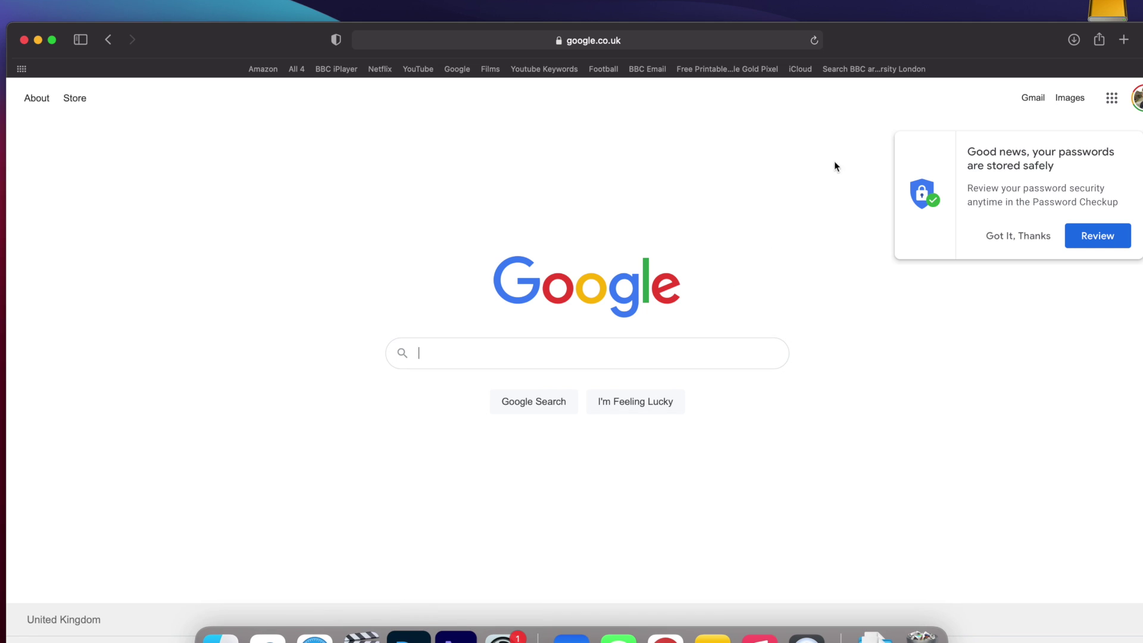
Step: Open Google Drive and go to the Footage › iPhone 12 pro folder
click(1111, 102)
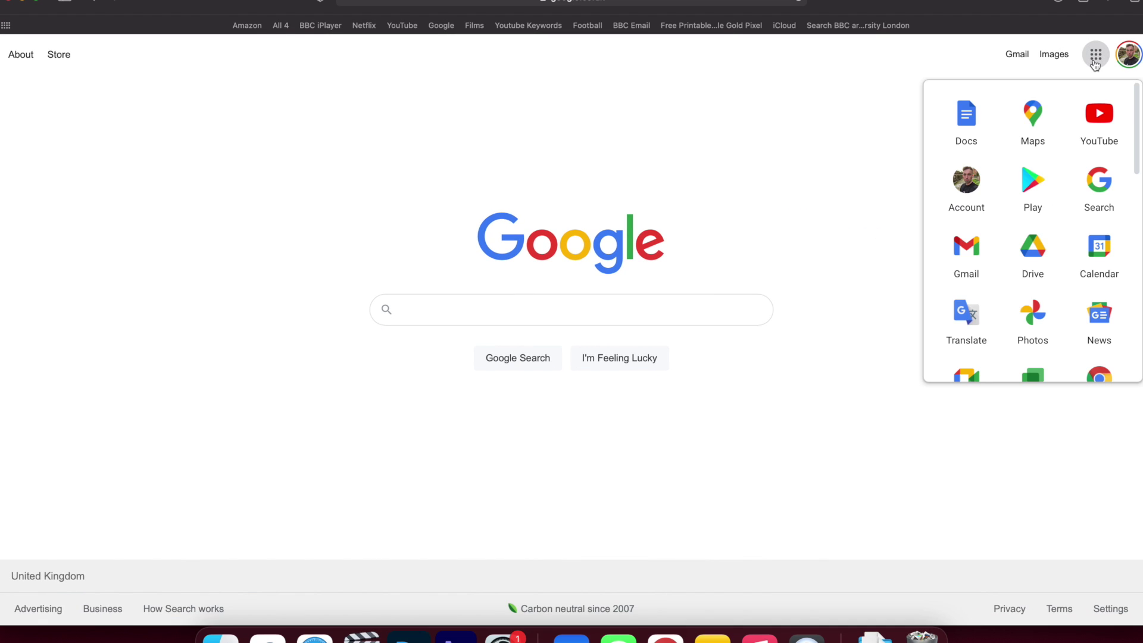
click(1035, 253)
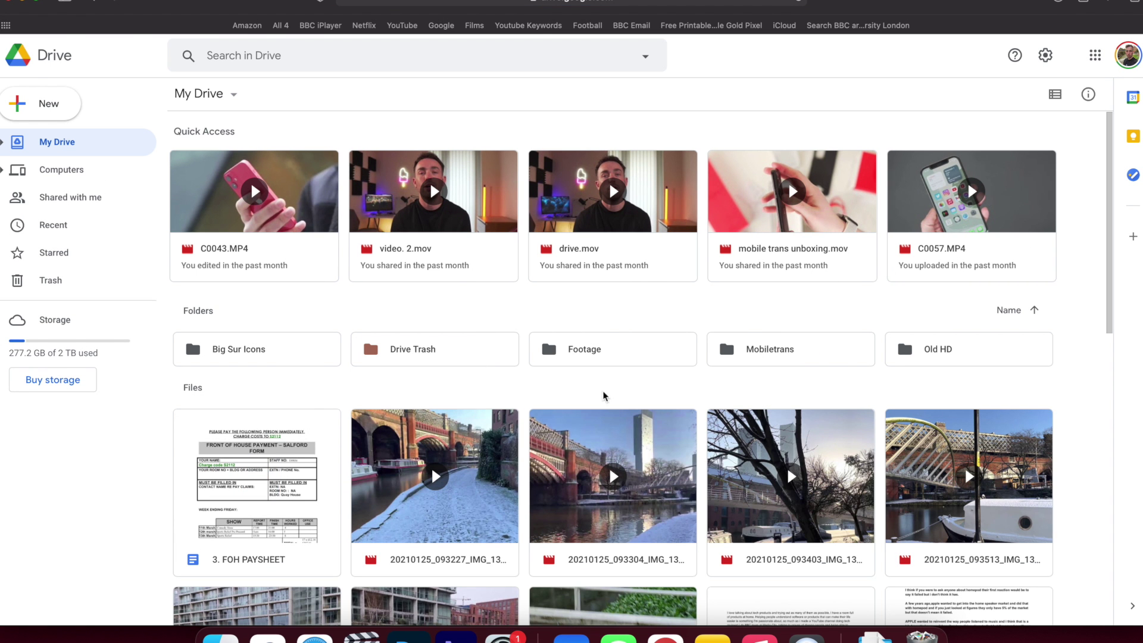
double_click(595, 354)
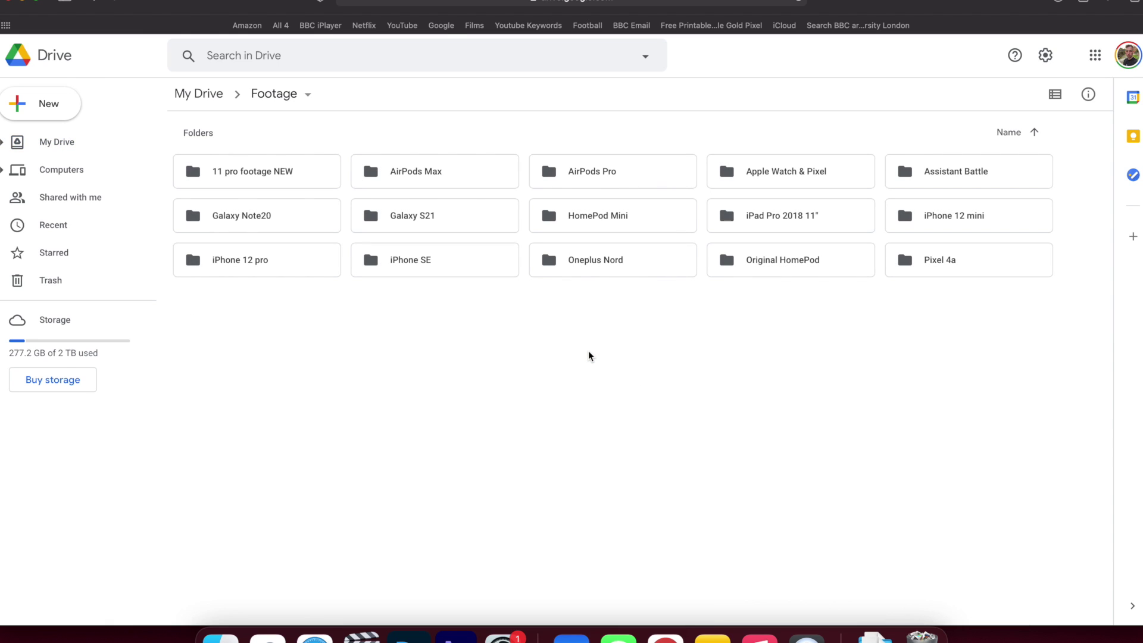
double_click(253, 263)
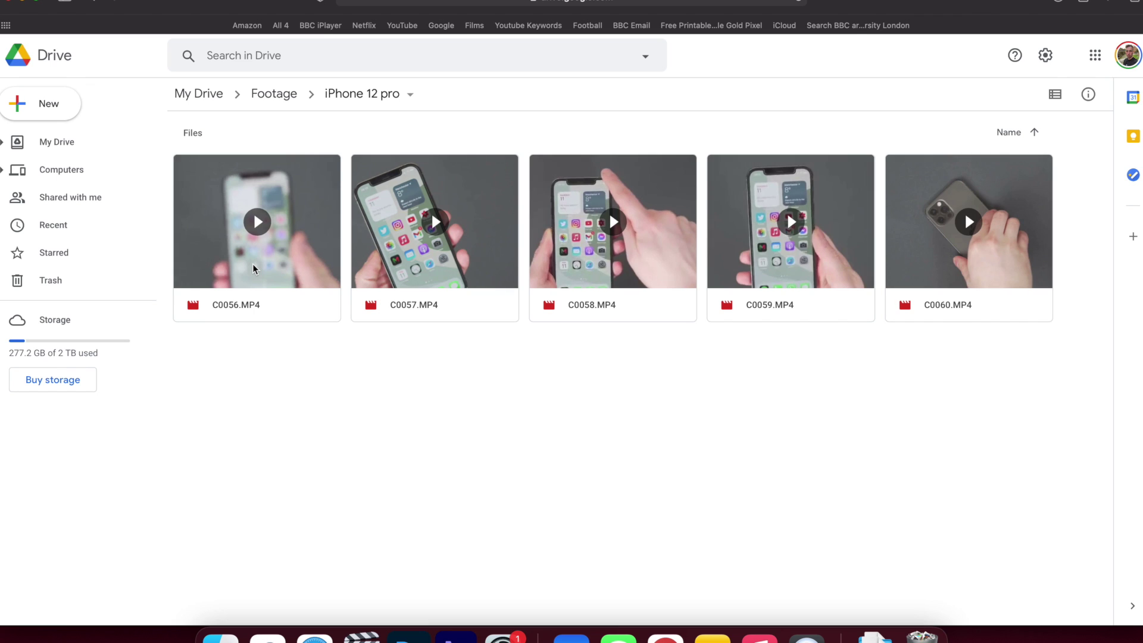
Step: Download C0058.MP4, confirming past the virus-scan warning
click(564, 262)
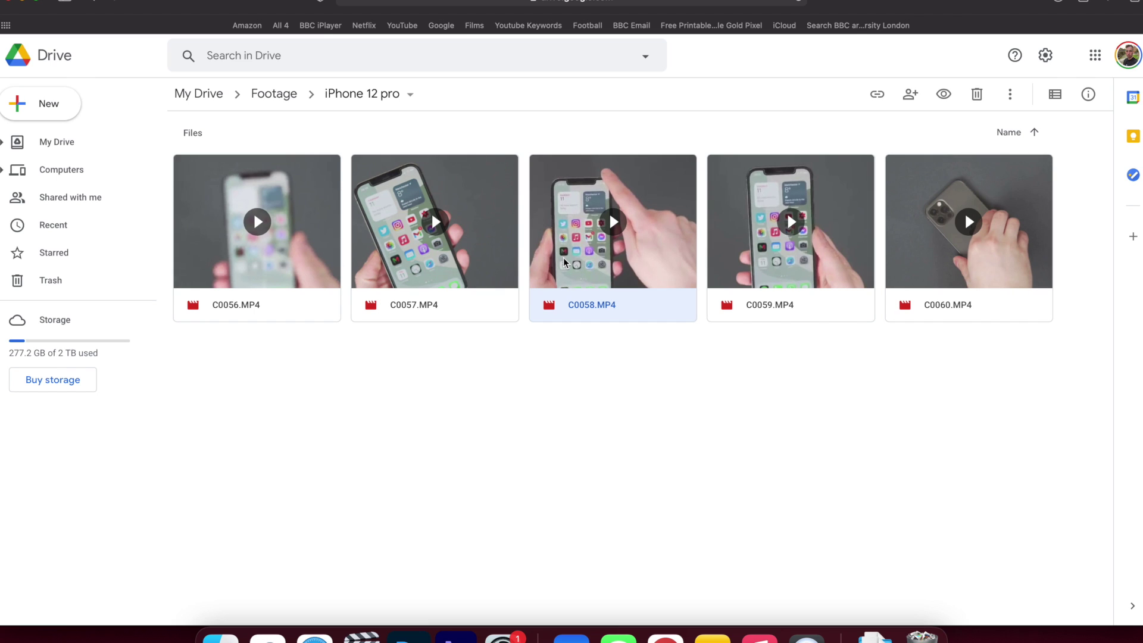
right_click(564, 262)
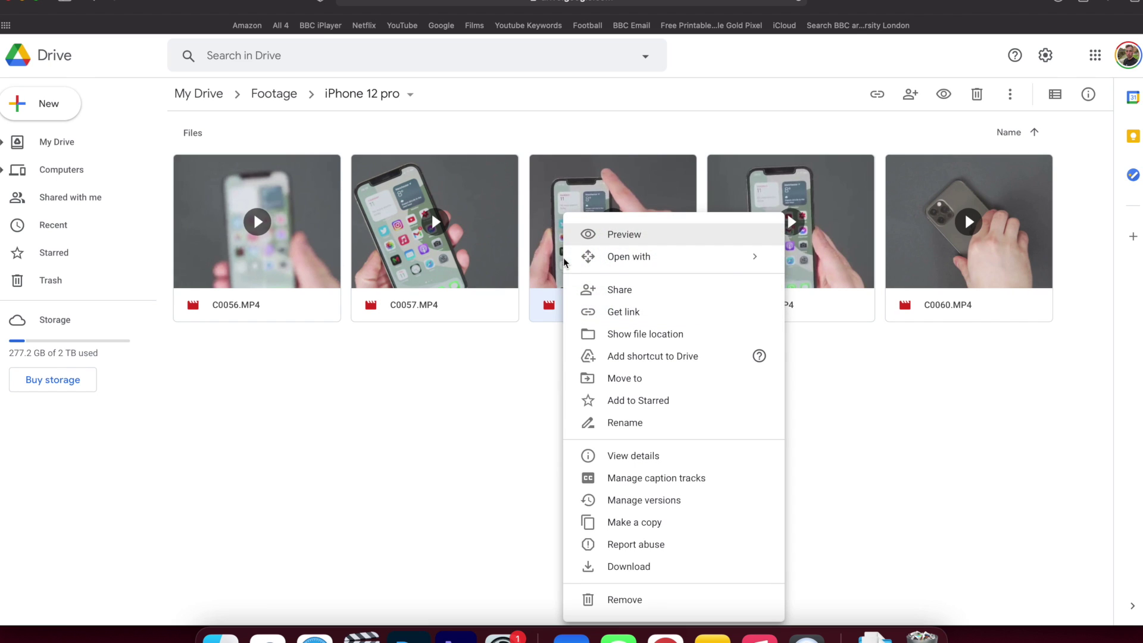
click(639, 572)
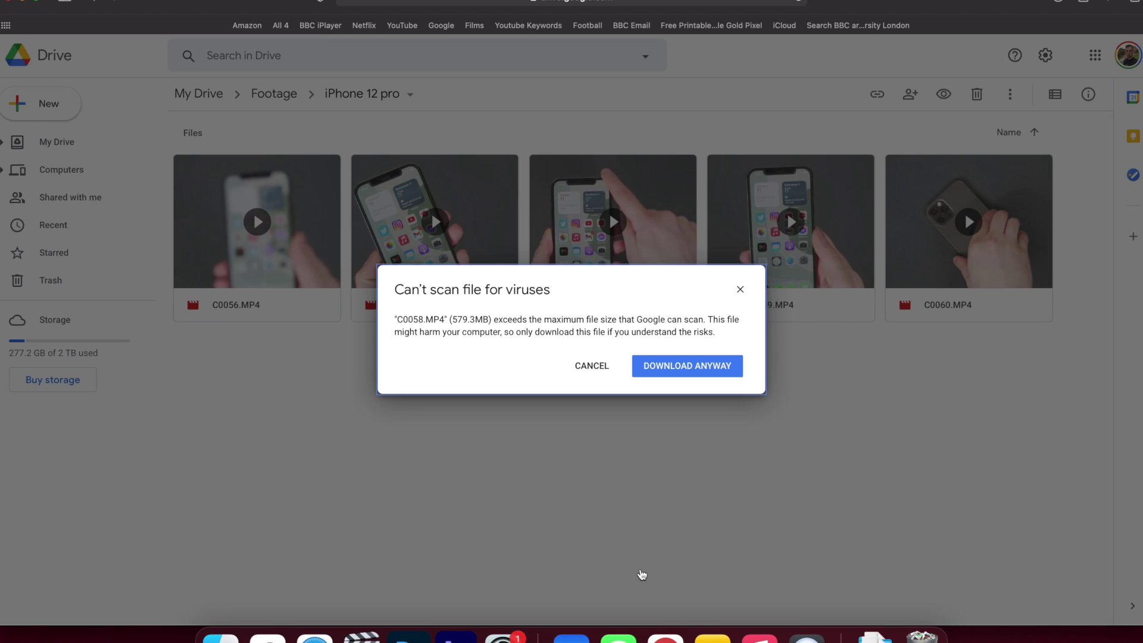
click(720, 367)
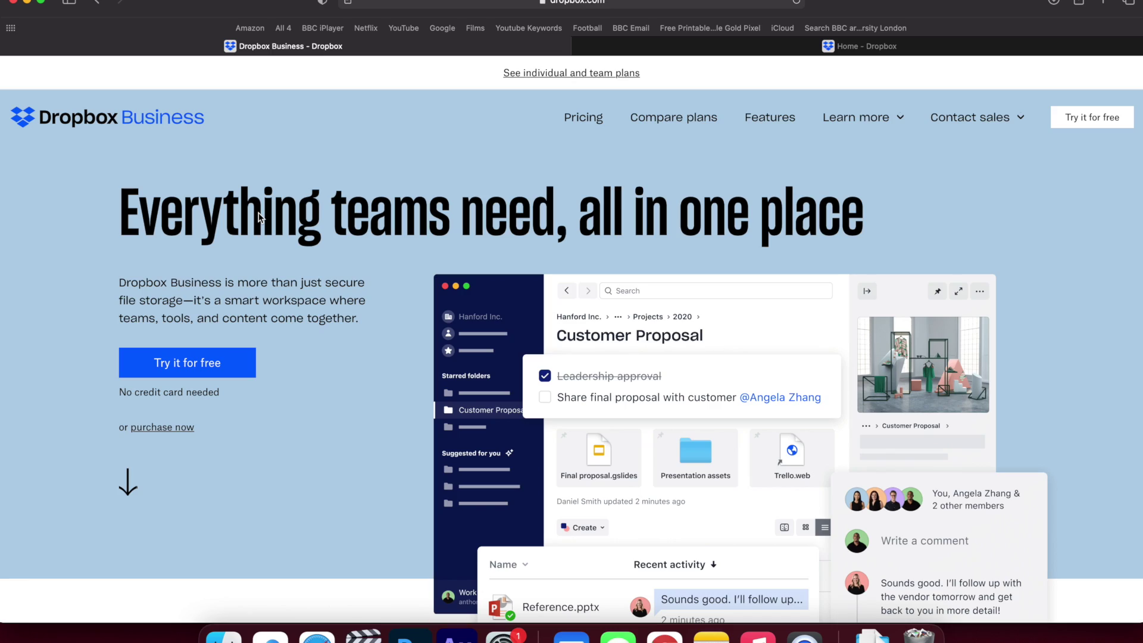
Step: Scroll the Dropbox Business page, then open the Dropbox site from the 'dropbox homepage' results
scroll(259, 212, down, 3)
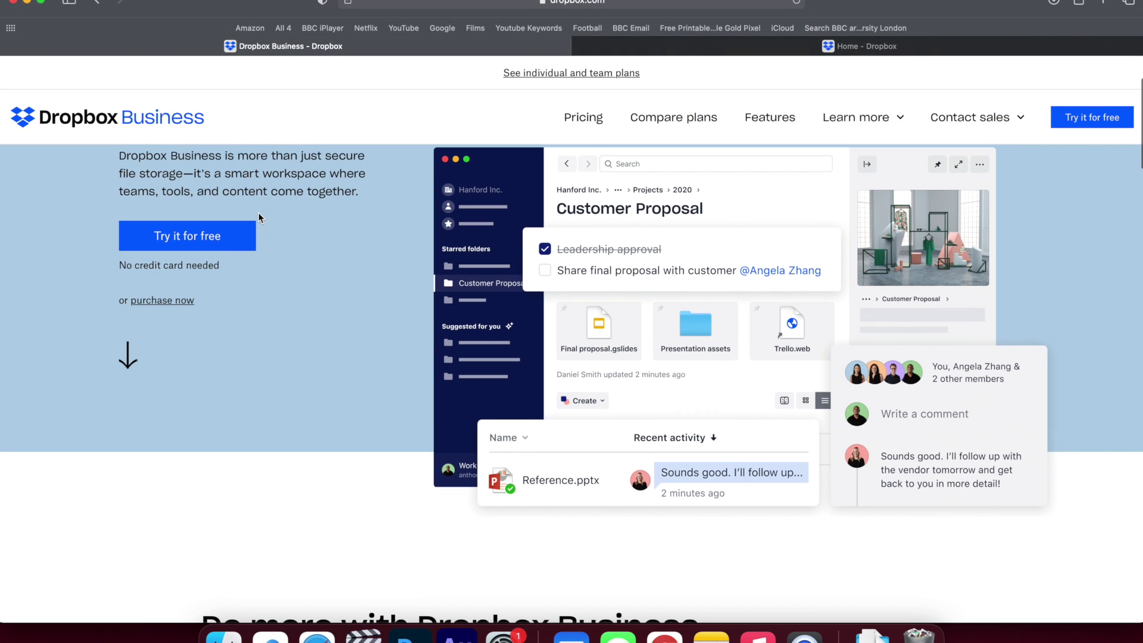
scroll(259, 213, down, 5)
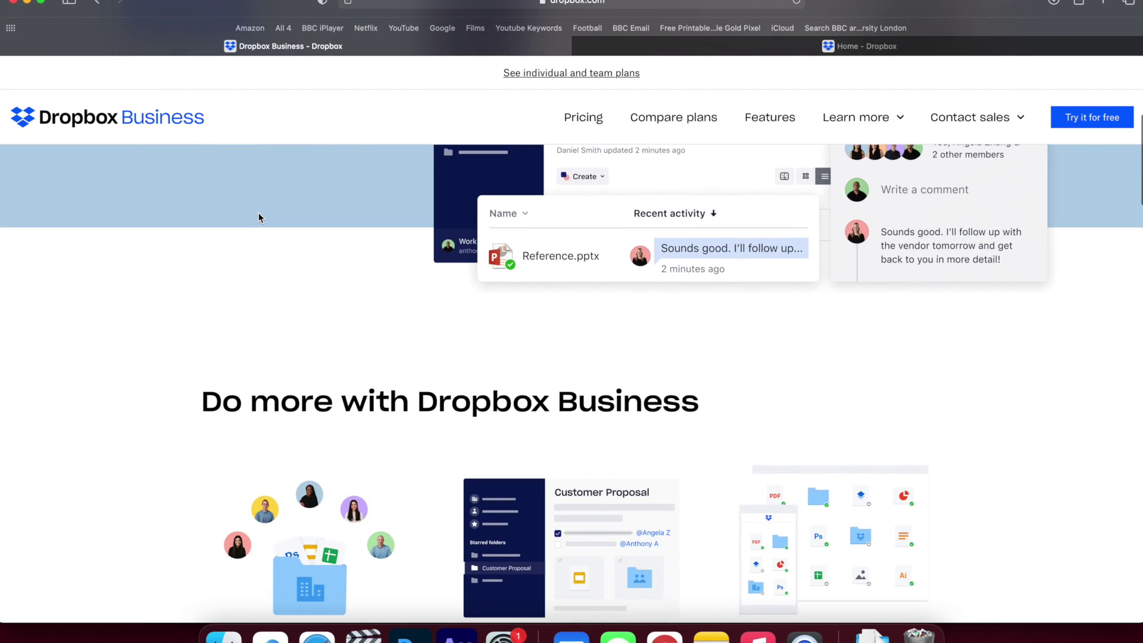
scroll(258, 217, down, 4)
scroll(258, 217, down, 1)
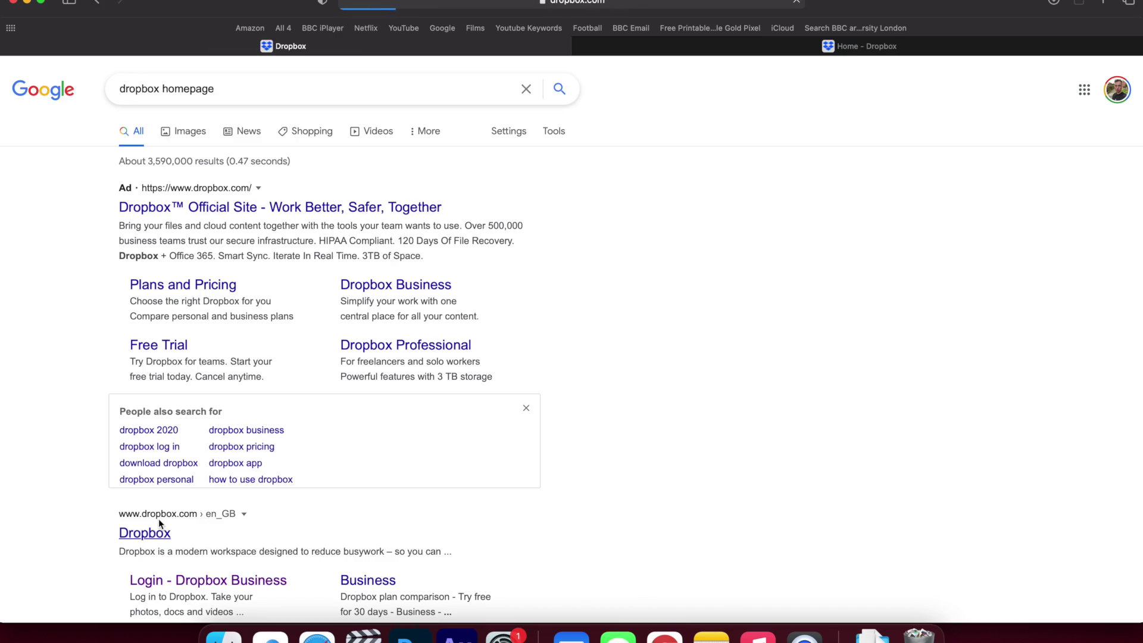
click(159, 524)
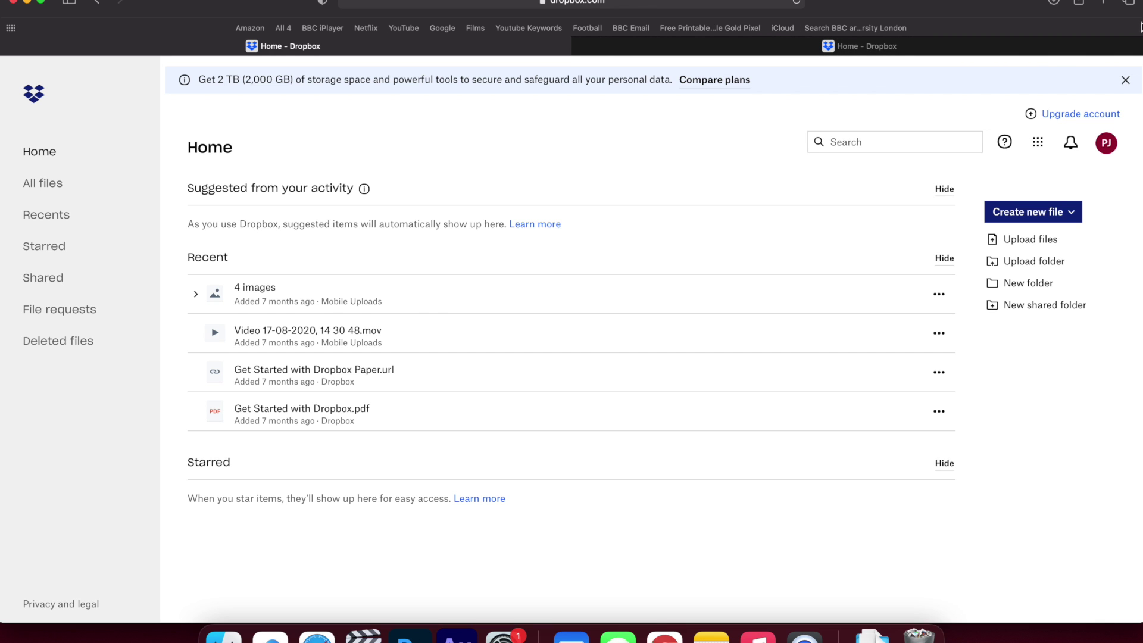
Step: Drag Thumb.jpg from the desktop Images stack onto the Dropbox page
drag(1142, 116, 657, 116)
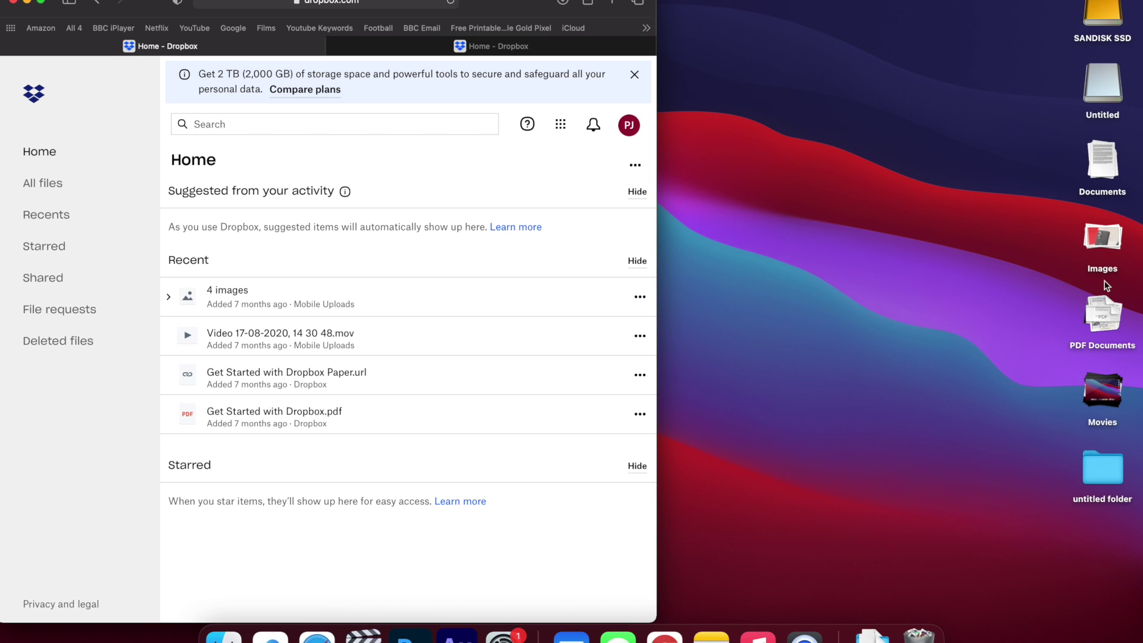
click(1104, 247)
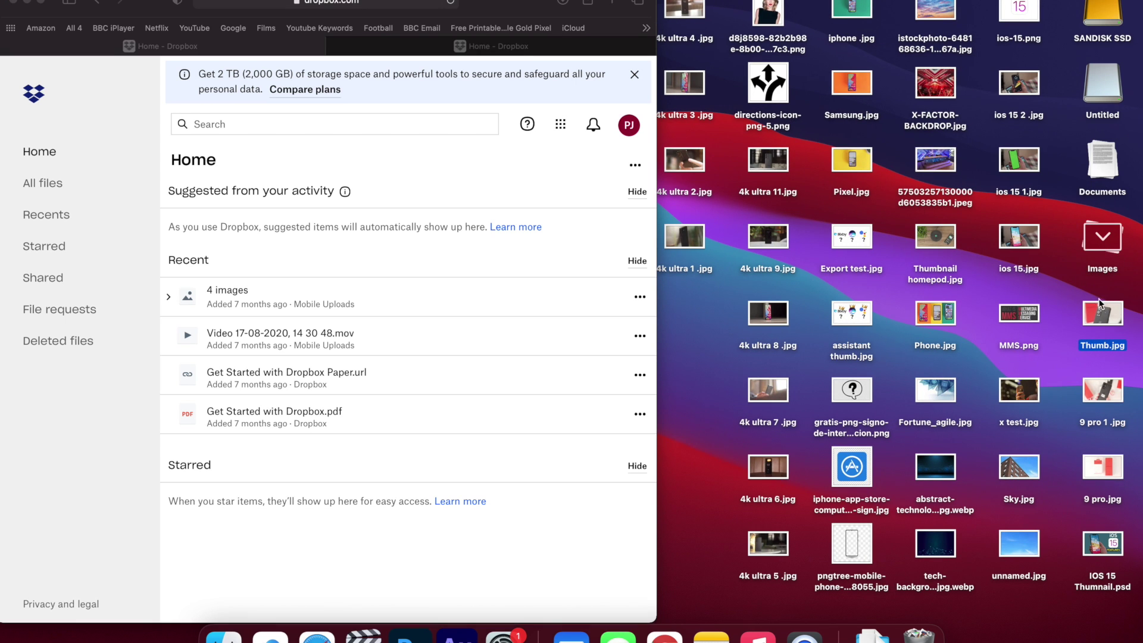
drag(1100, 321, 393, 333)
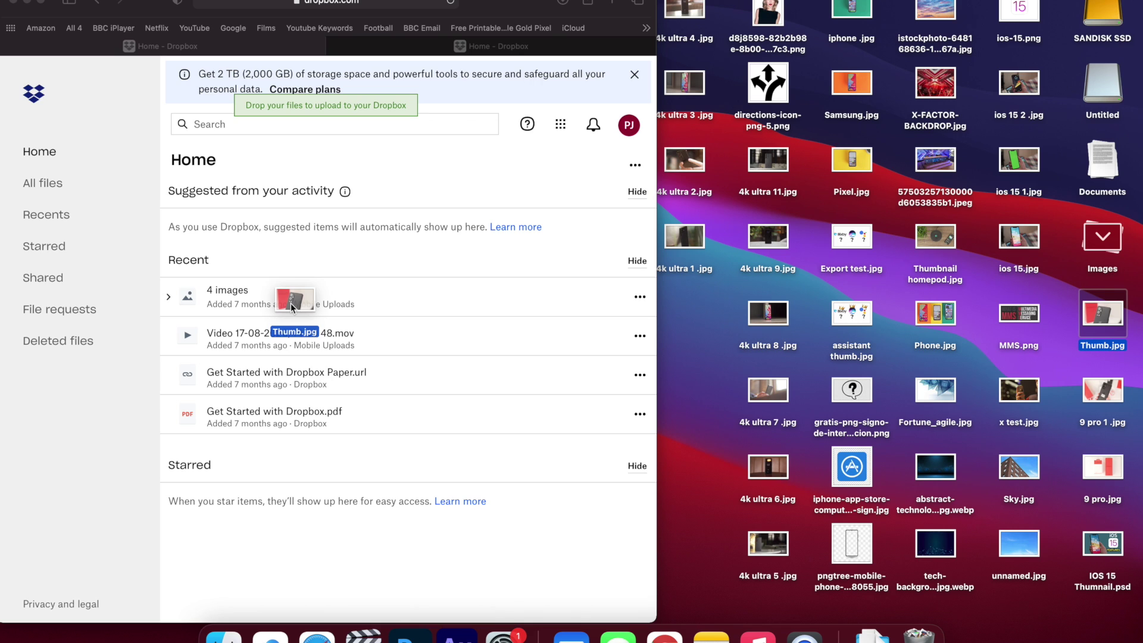
drag(292, 305, 292, 306)
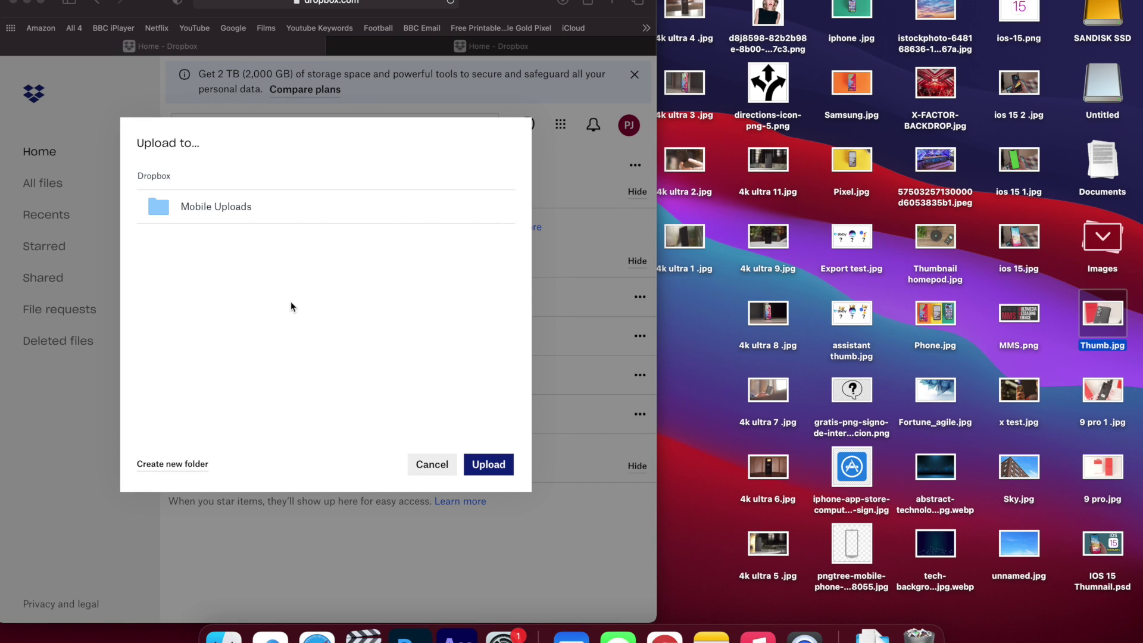
Step: Upload Thumb.jpg to the top-level Dropbox folder and check the completed upload details
click(489, 469)
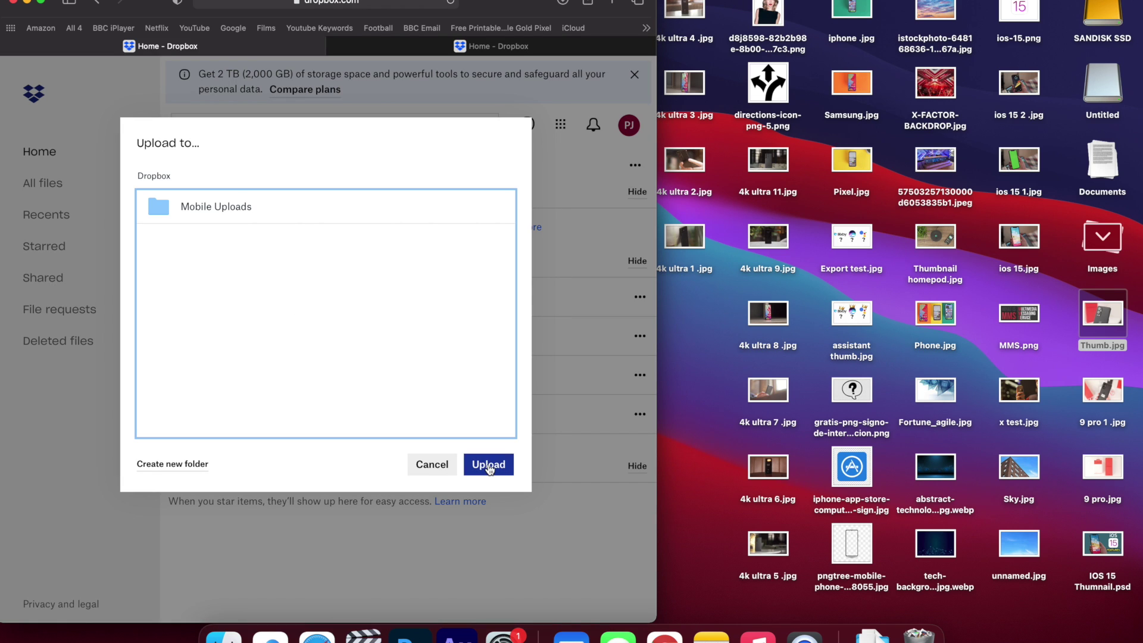
click(489, 465)
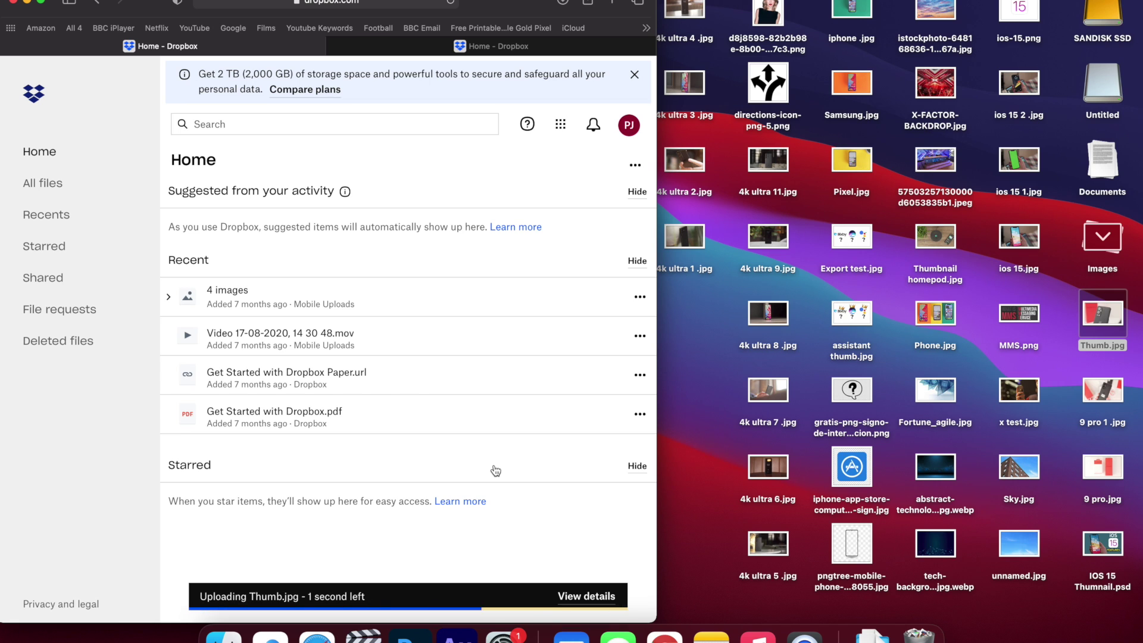
click(543, 597)
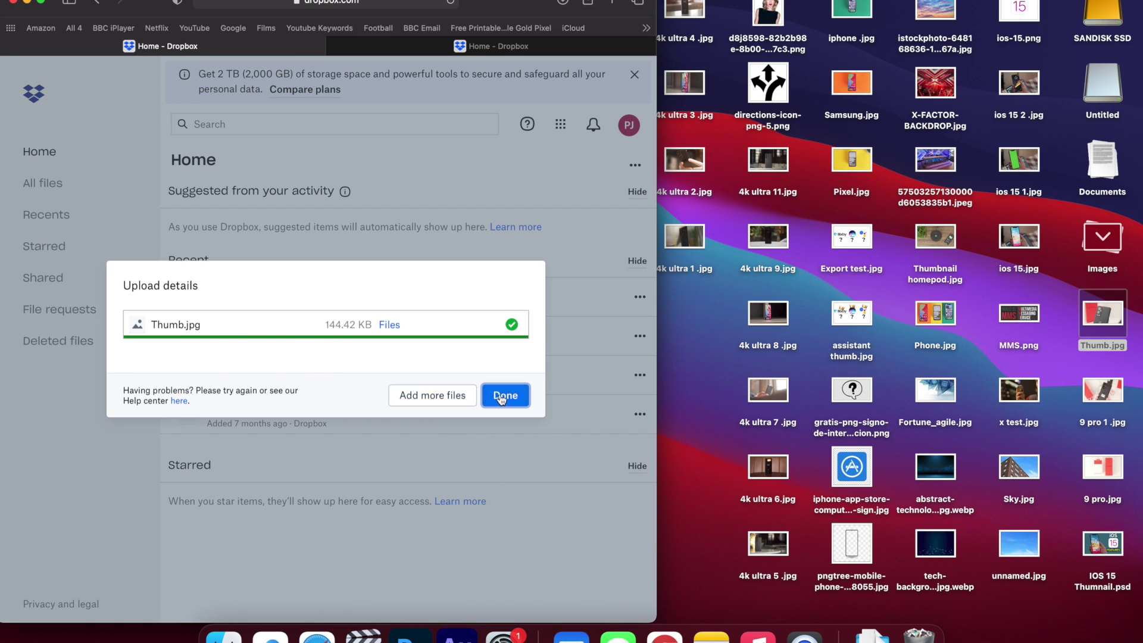
click(501, 398)
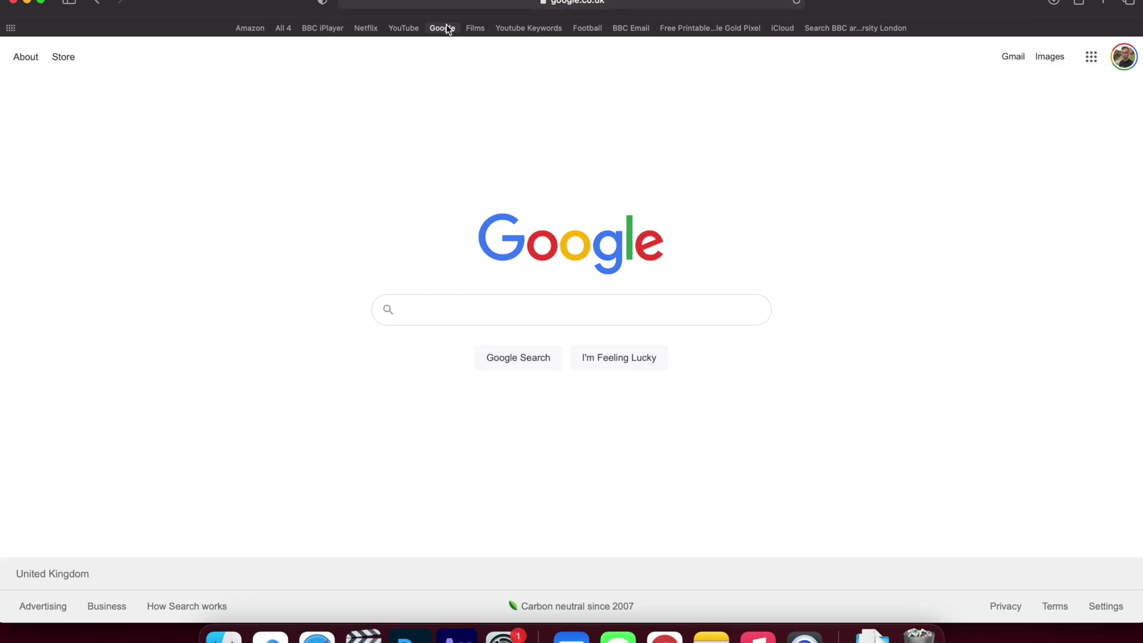
Step: Search Google for 'onedrive' and open the Microsoft OneDrive site
text(onedrive)
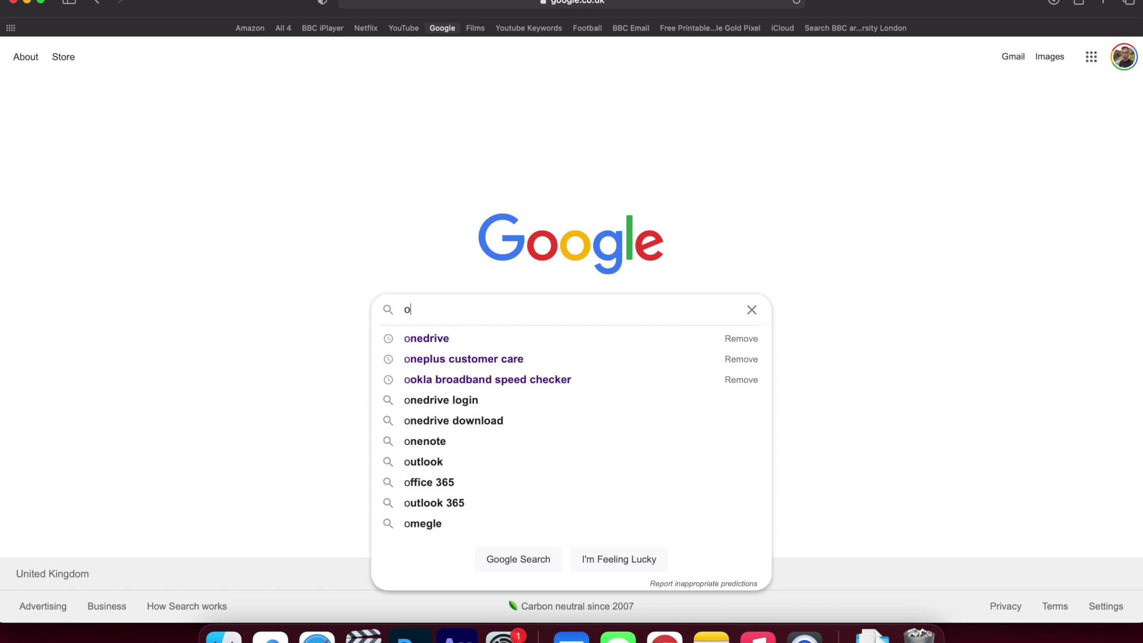
key(Return)
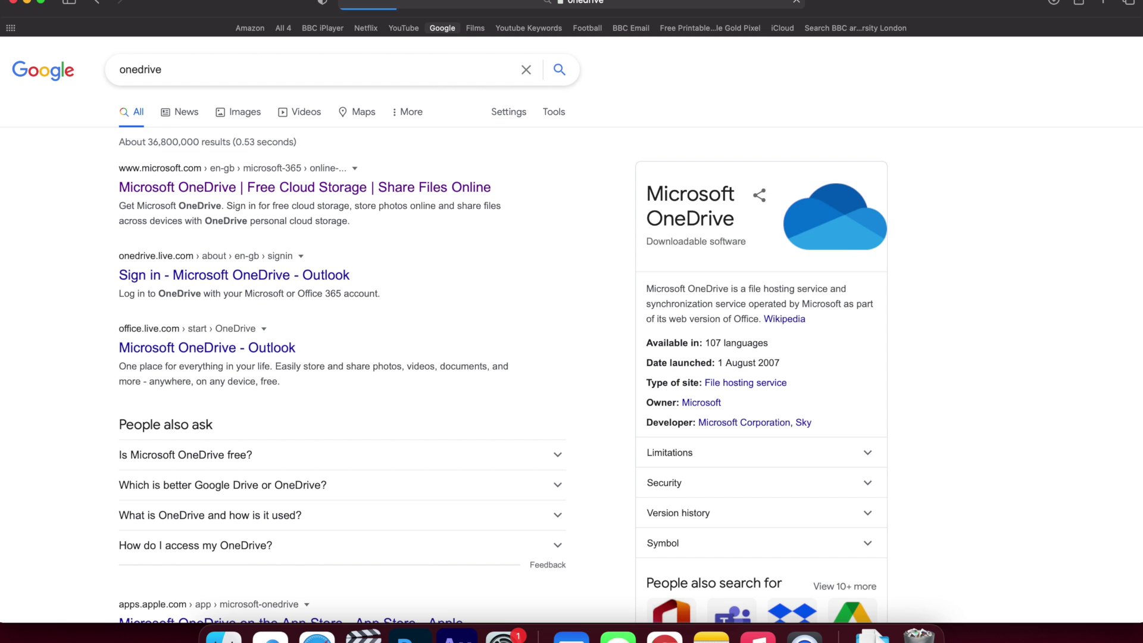
click(359, 186)
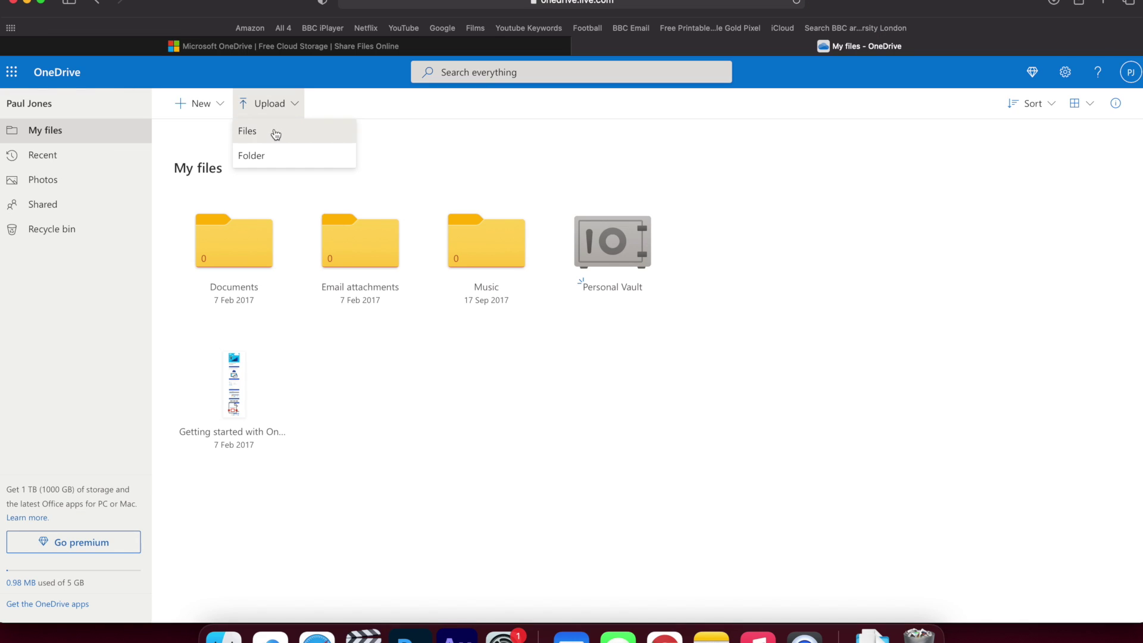
Step: Upload three S21 Ultra images from the Mac's Pictures folder as files
click(275, 134)
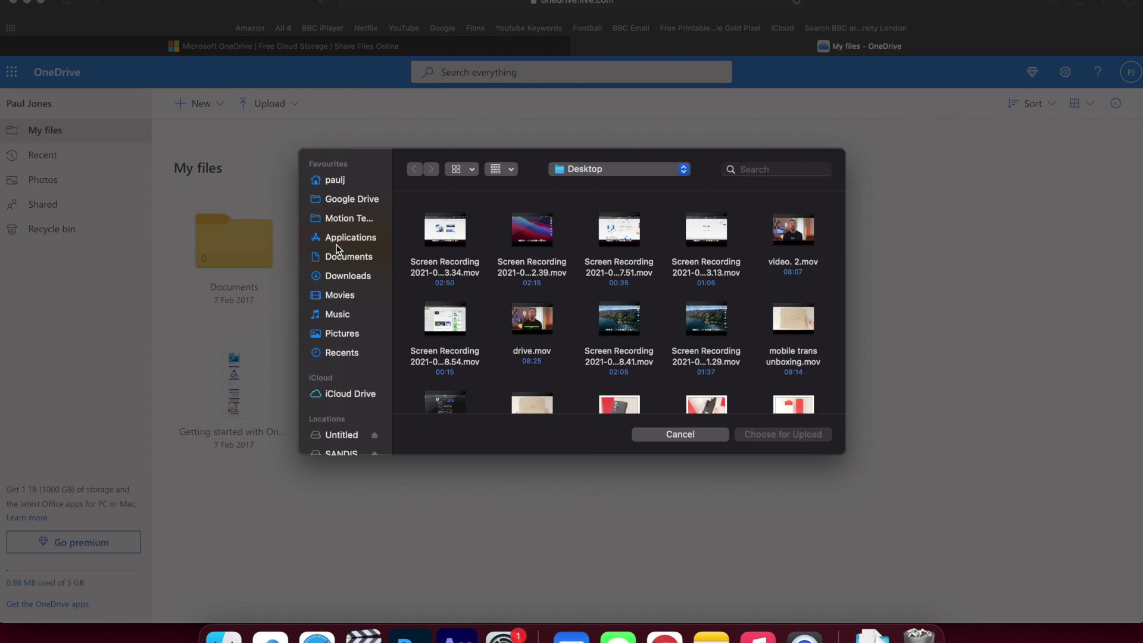
click(338, 335)
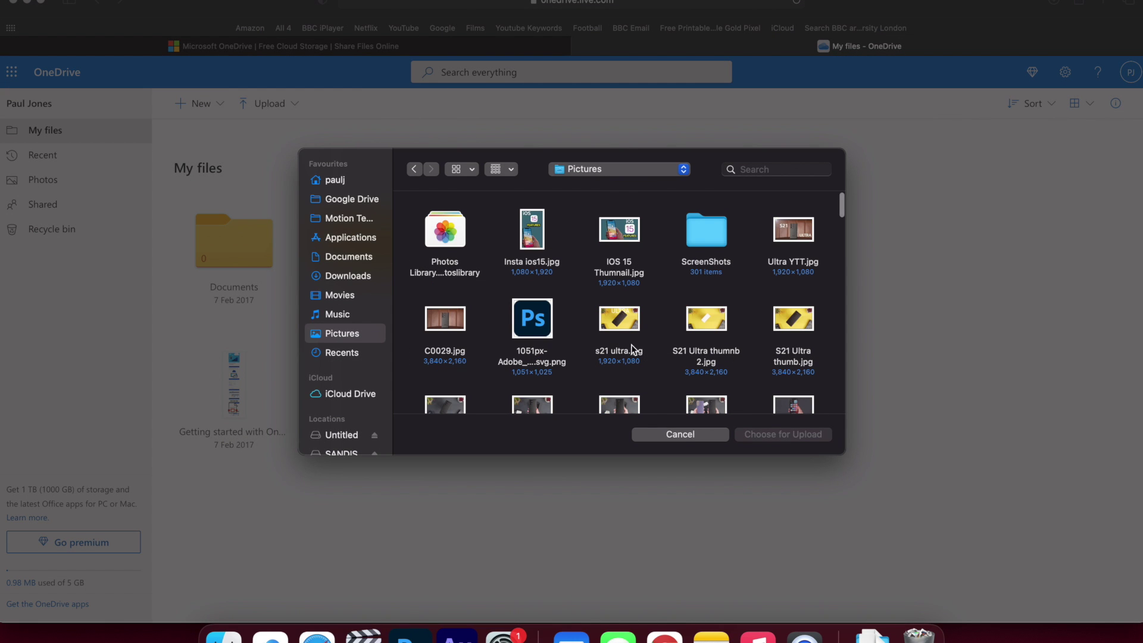
scroll(632, 348, down, 3)
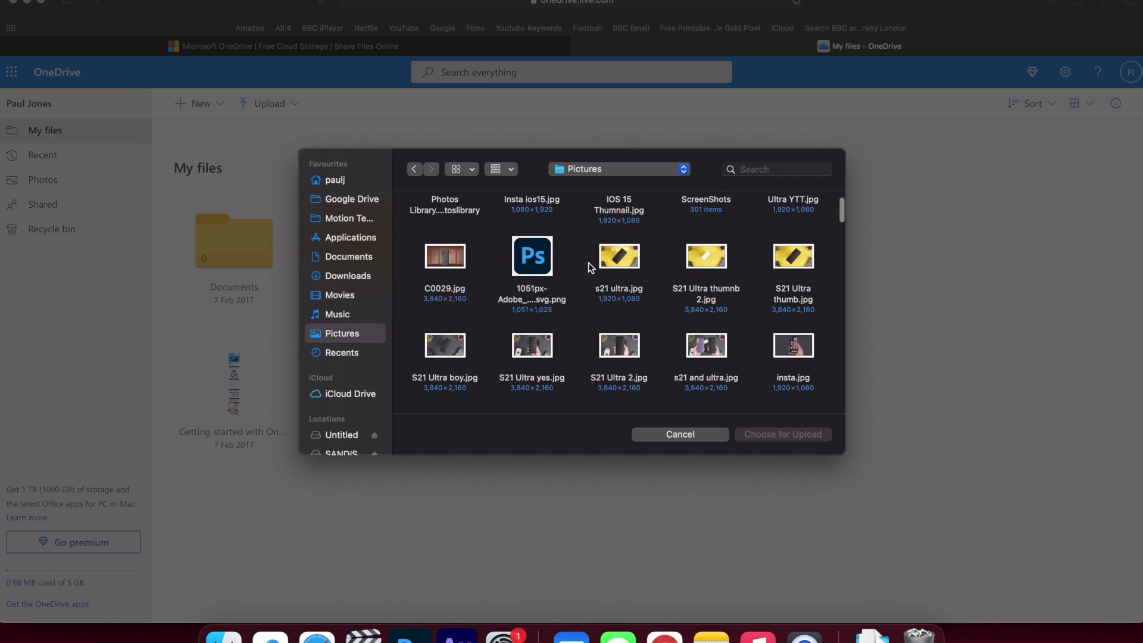
drag(770, 276, 797, 276)
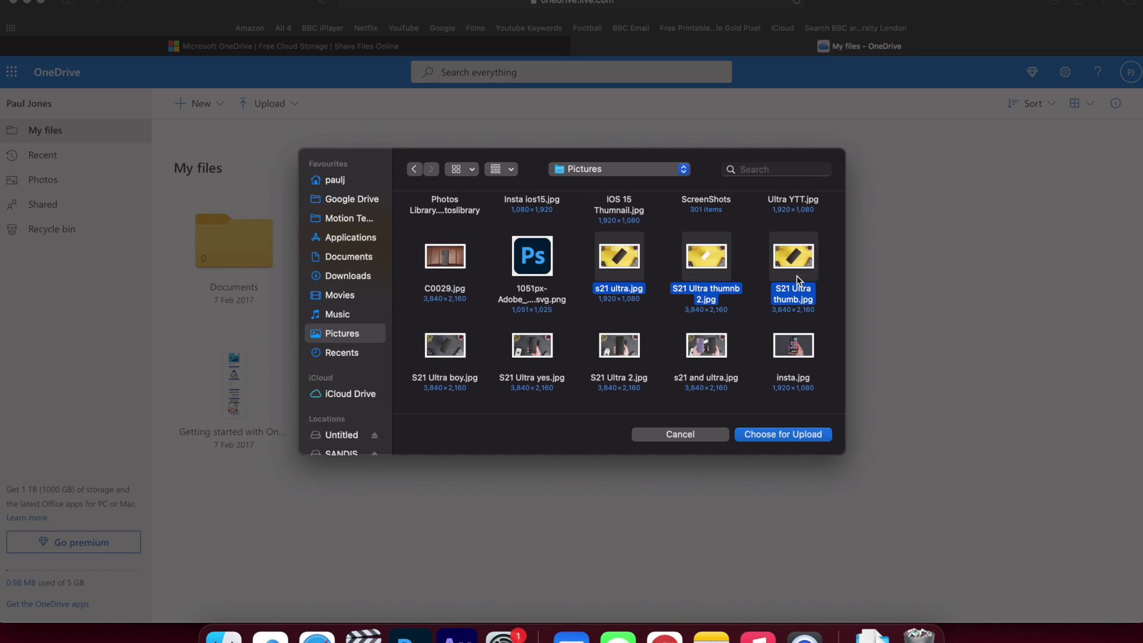
click(788, 437)
Step: Share the Pictures folder and check the premium-only password and expiration-date link options
right_click(725, 243)
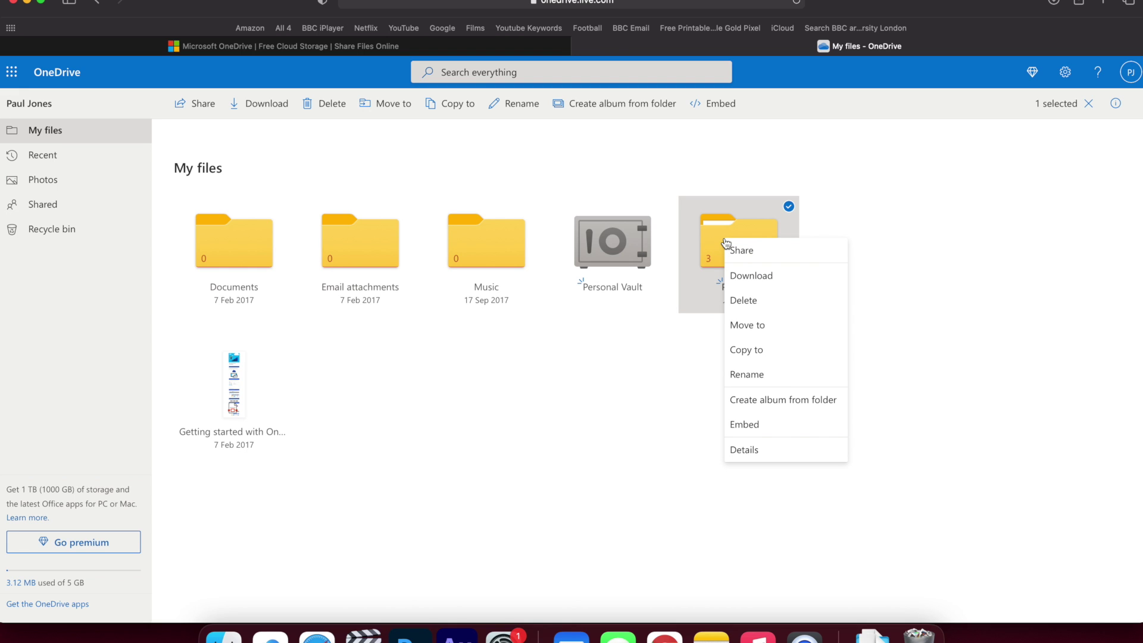
click(738, 250)
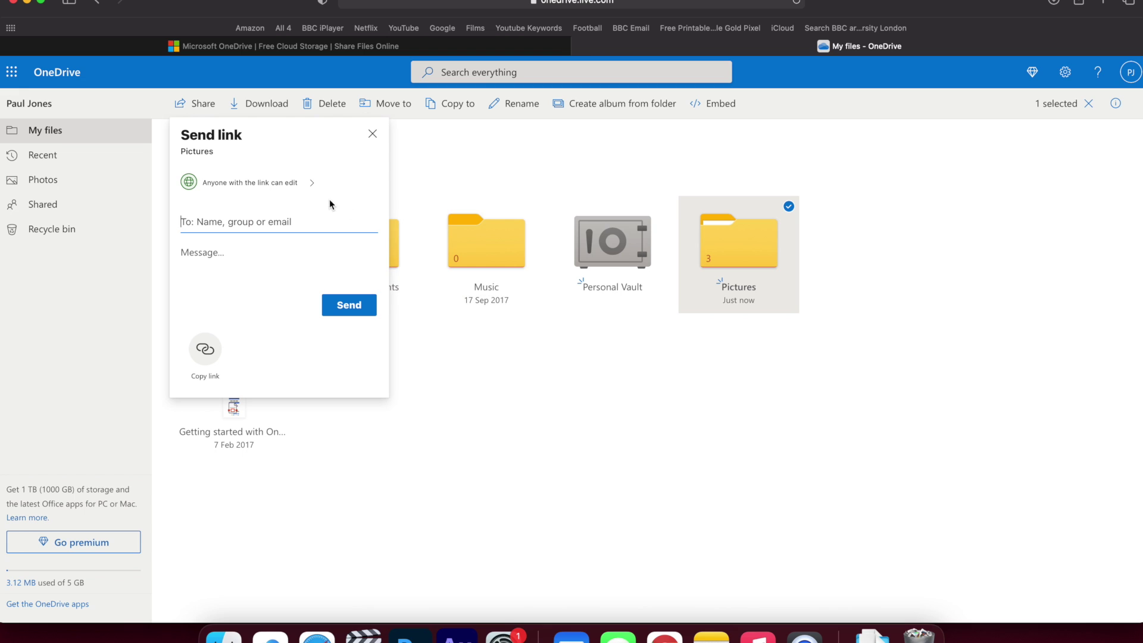
click(320, 196)
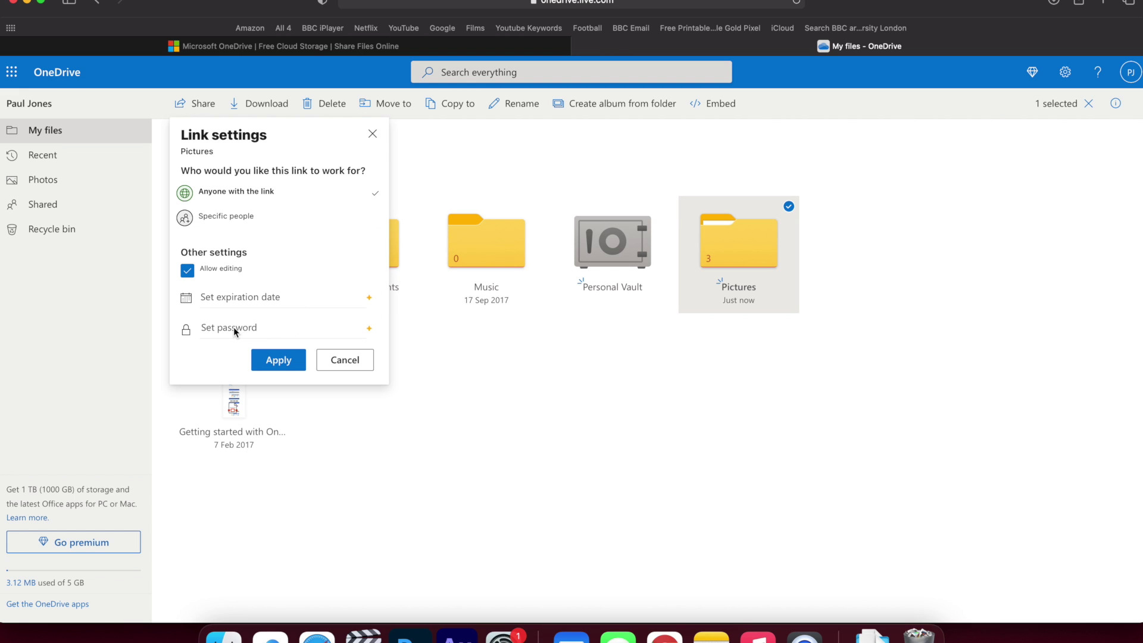
click(368, 331)
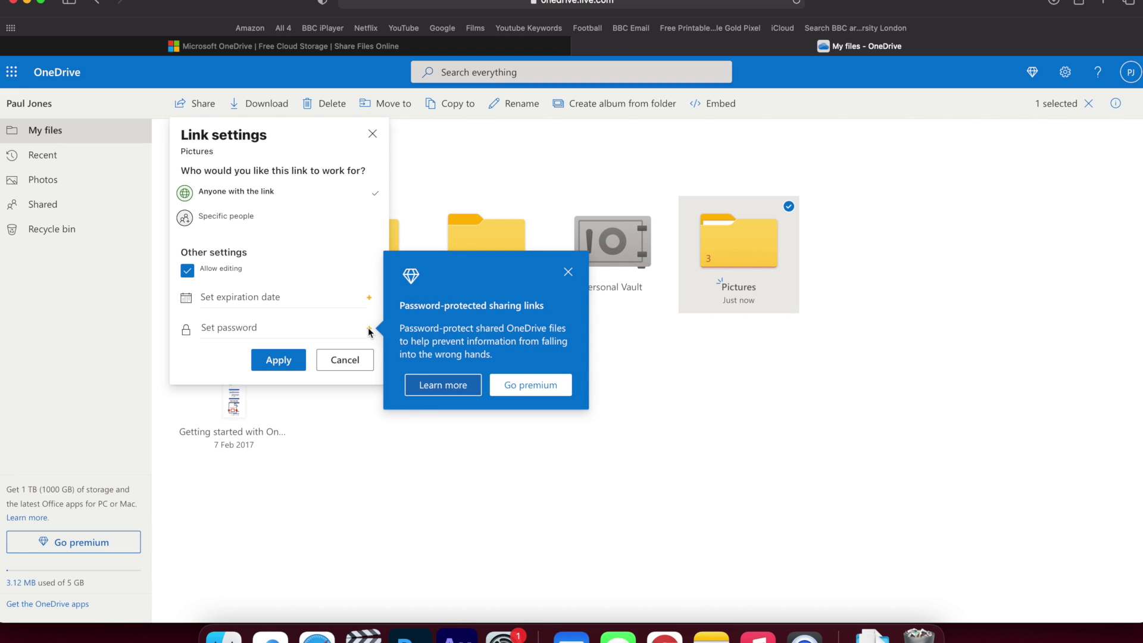
click(569, 271)
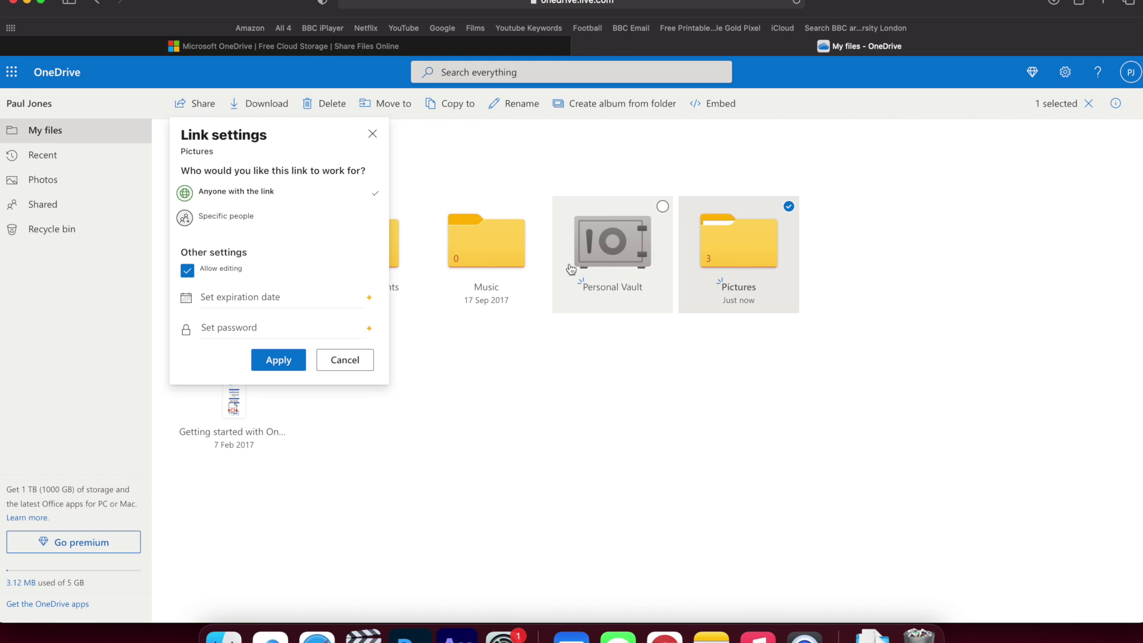
click(369, 300)
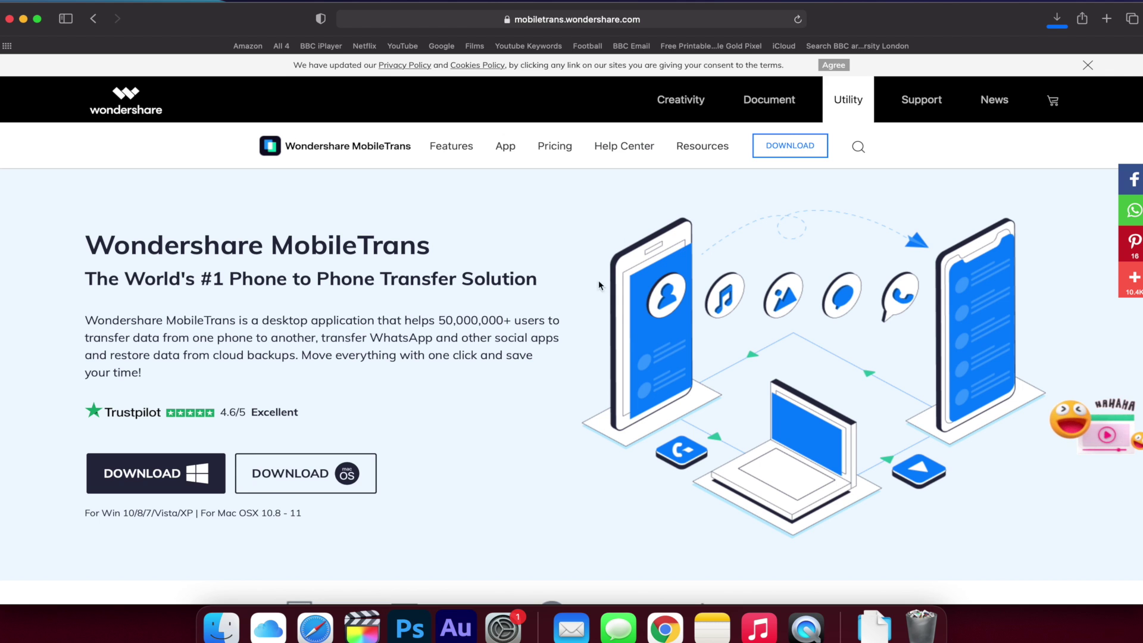
Step: Scroll the MobileTrans website through WhatsApp Transfer to the Backup from Phone to Computer section
scroll(574, 331, down, 10)
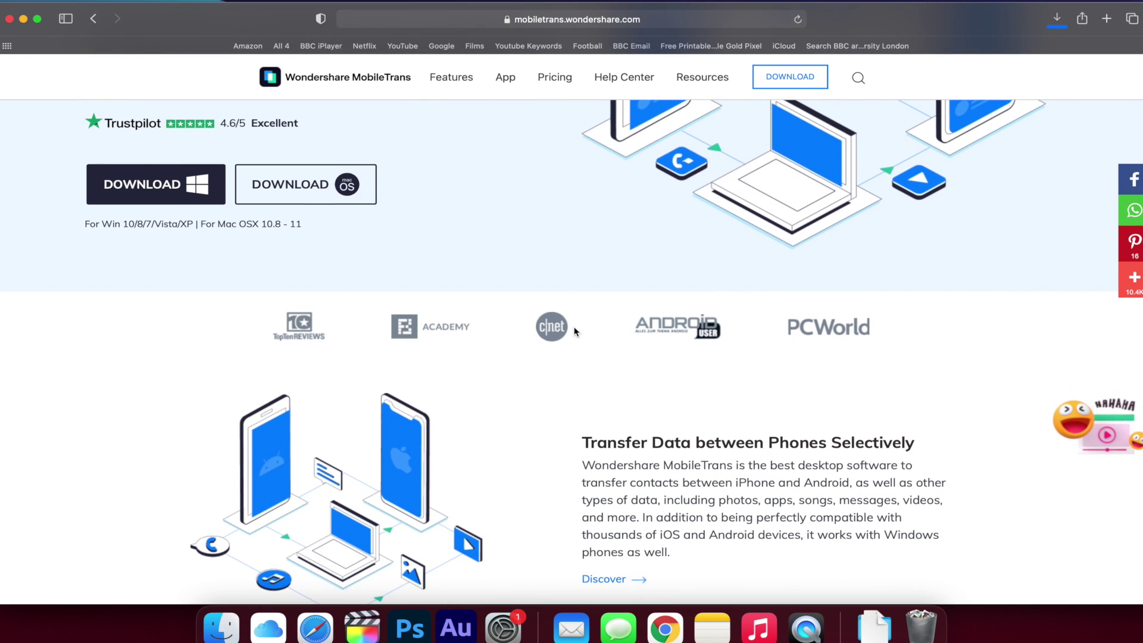
scroll(574, 332, down, 6)
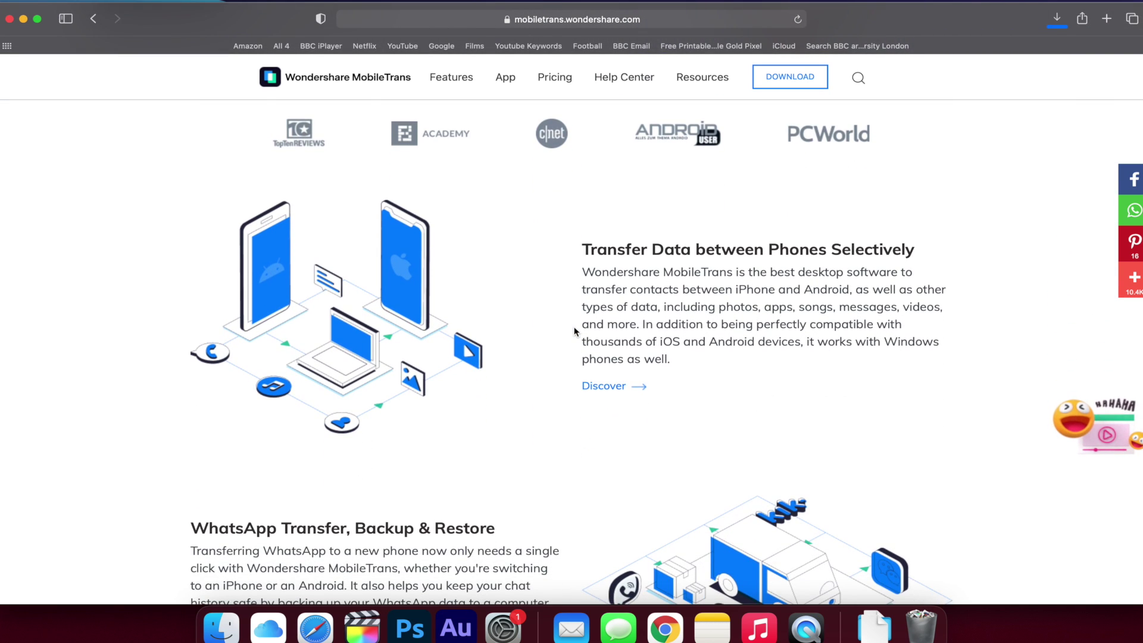
scroll(575, 331, down, 4)
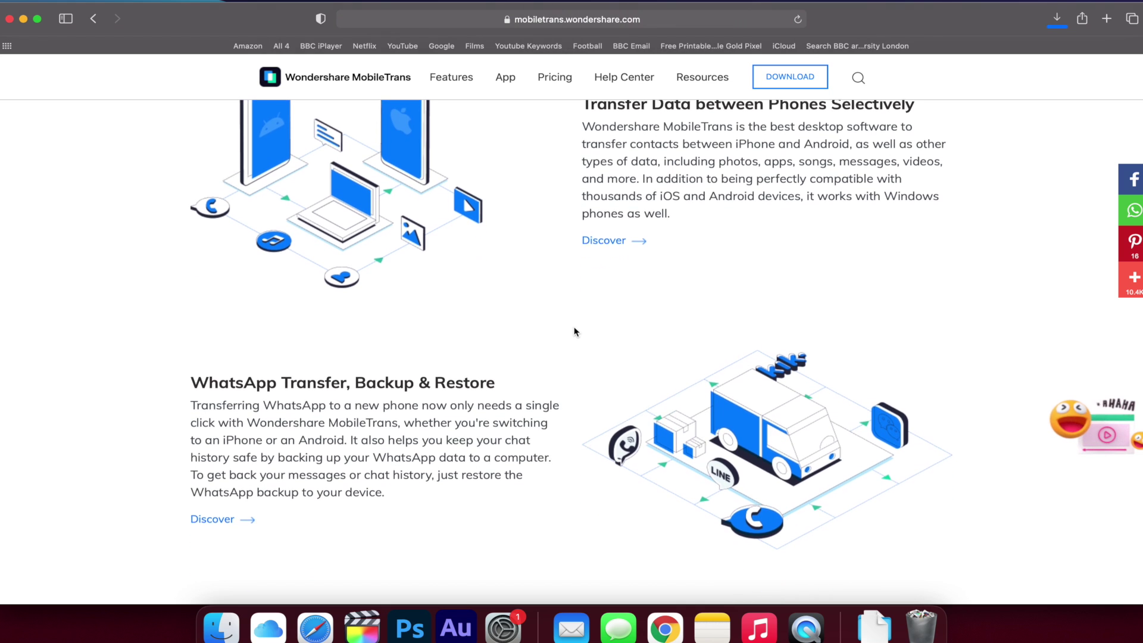
scroll(574, 332, down, 5)
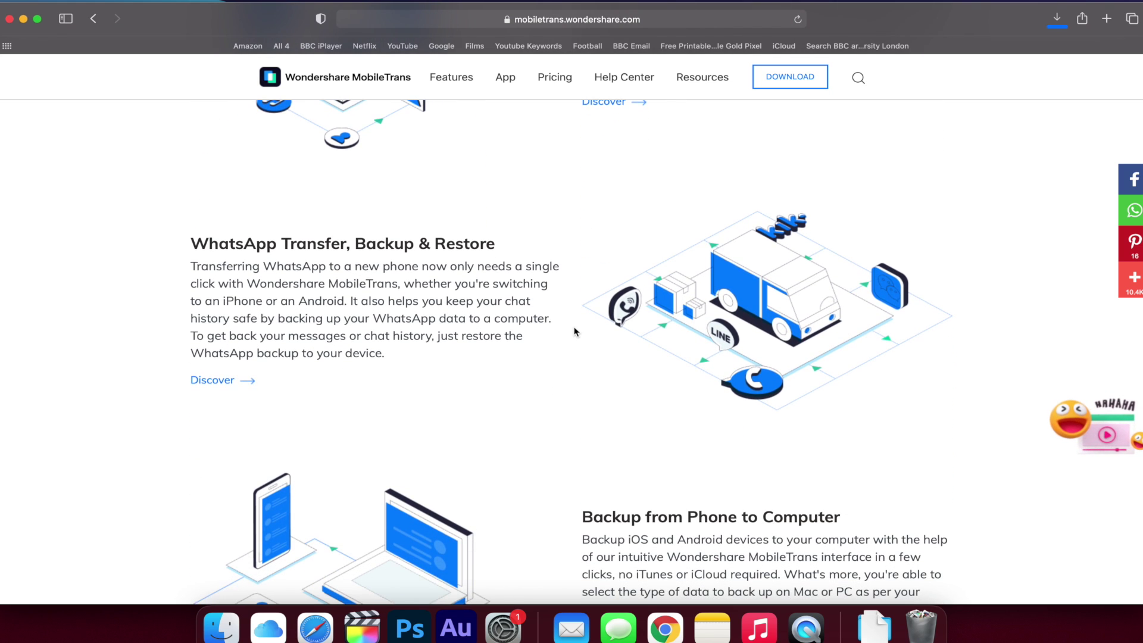
scroll(574, 332, down, 3)
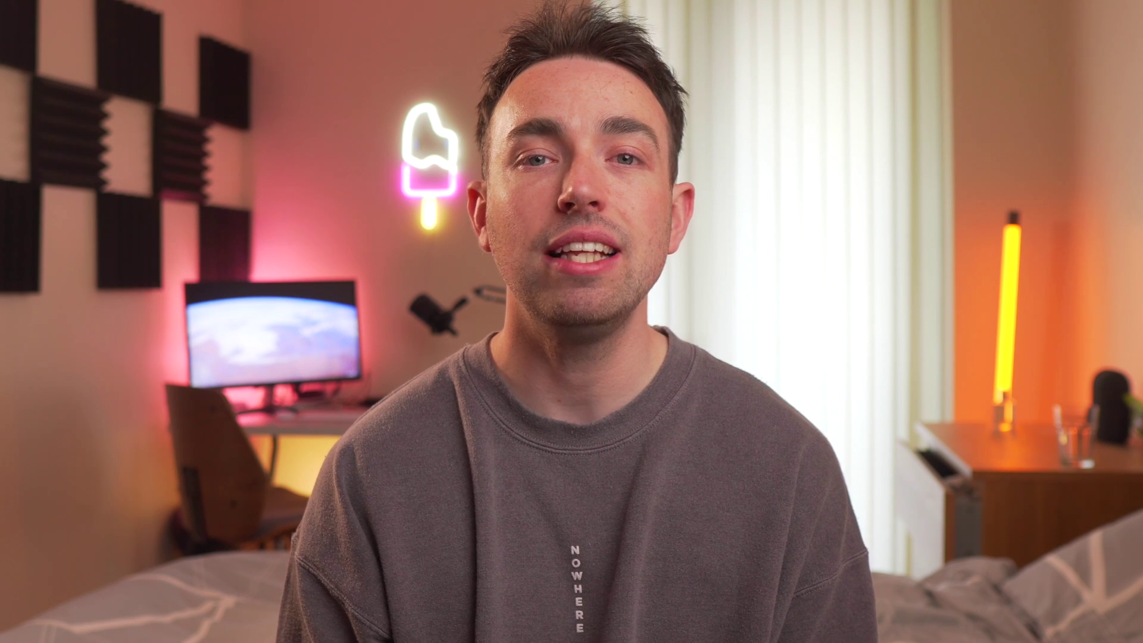